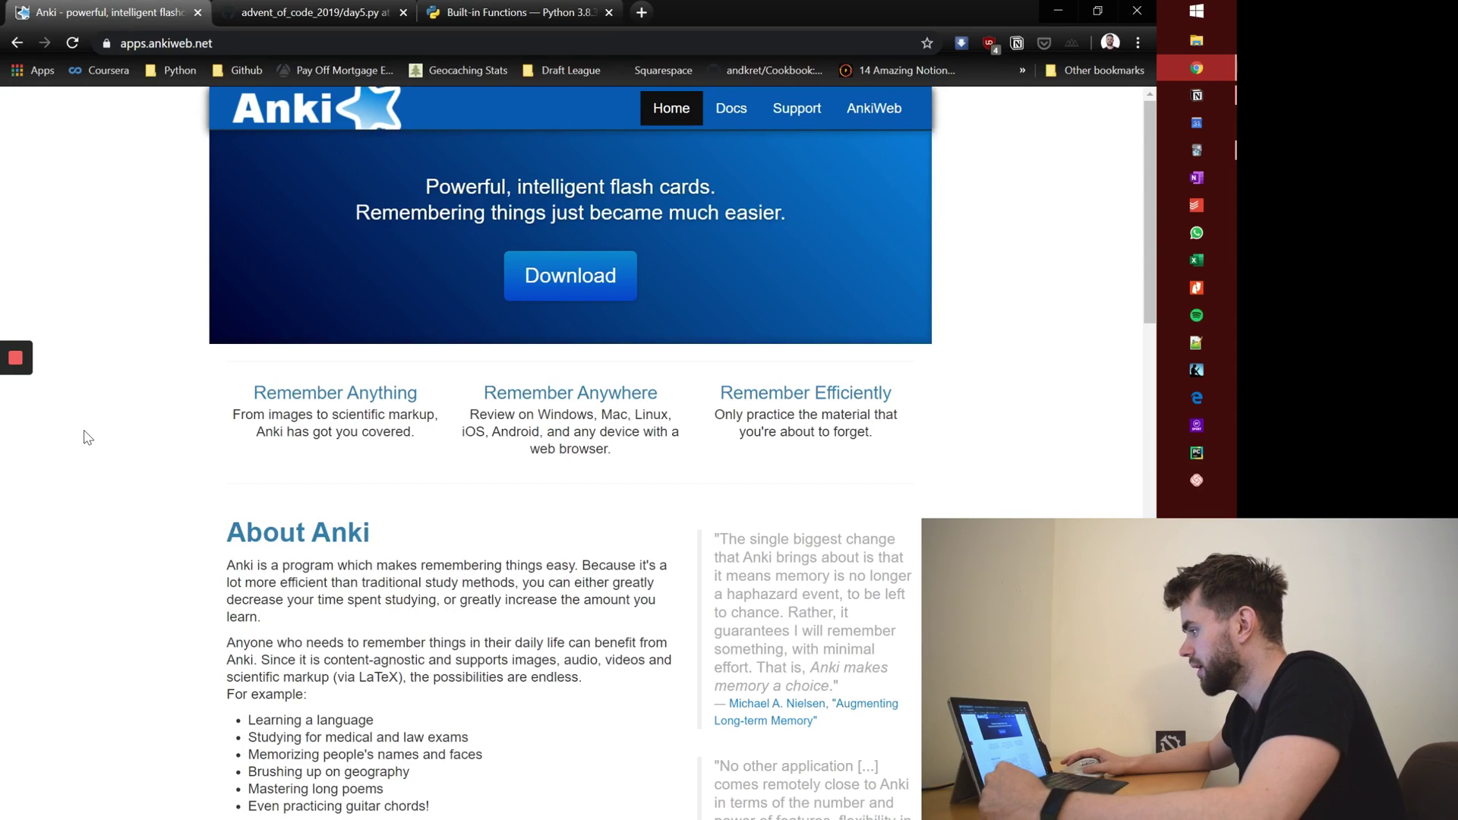
Maximize Anki and open the Programming deck overview showing 2 new and 5 learning cards.
click(1208, 148)
drag(317, 12, 552, 41)
double_click(552, 40)
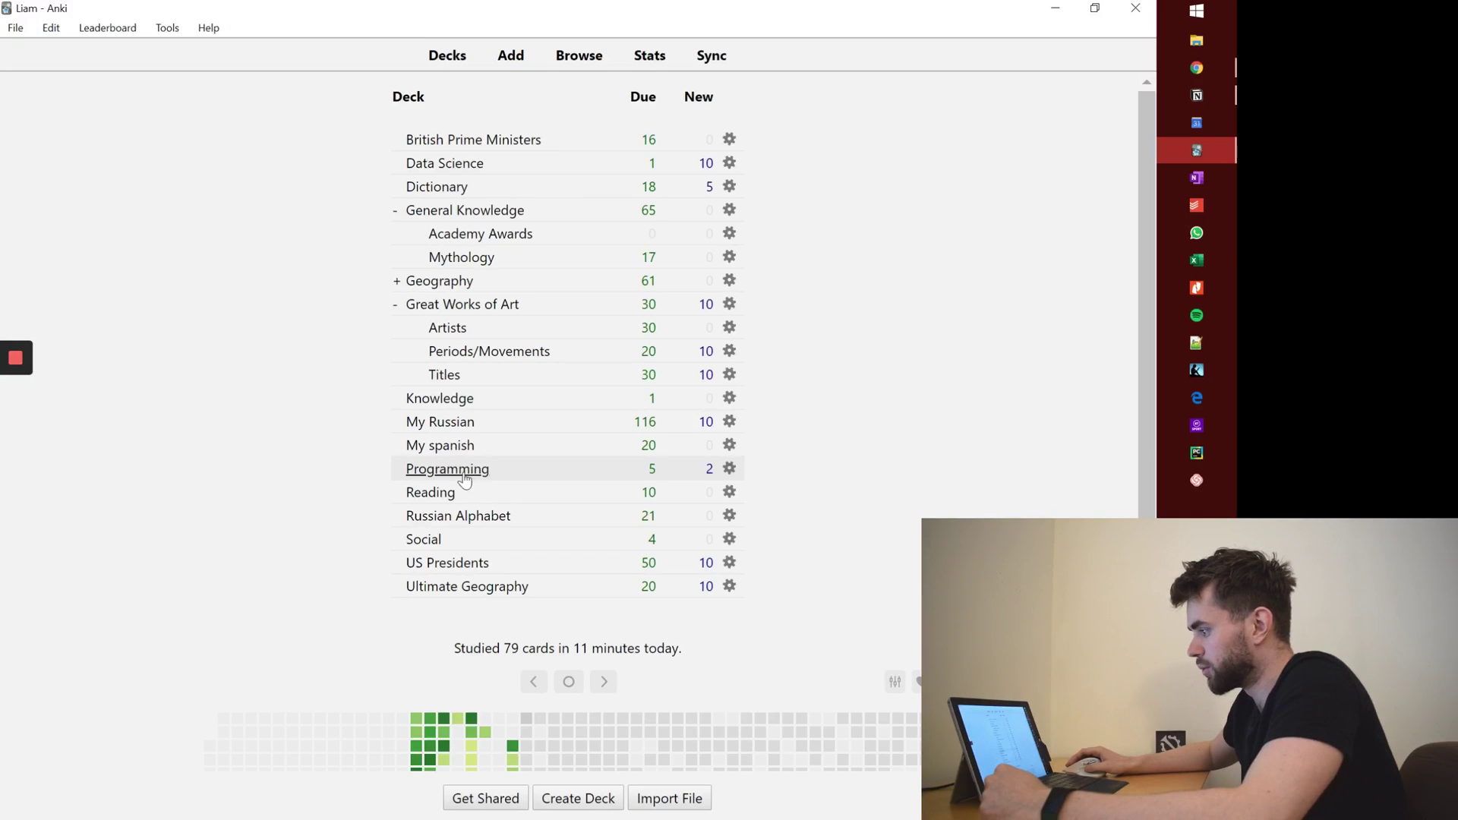
click(431, 471)
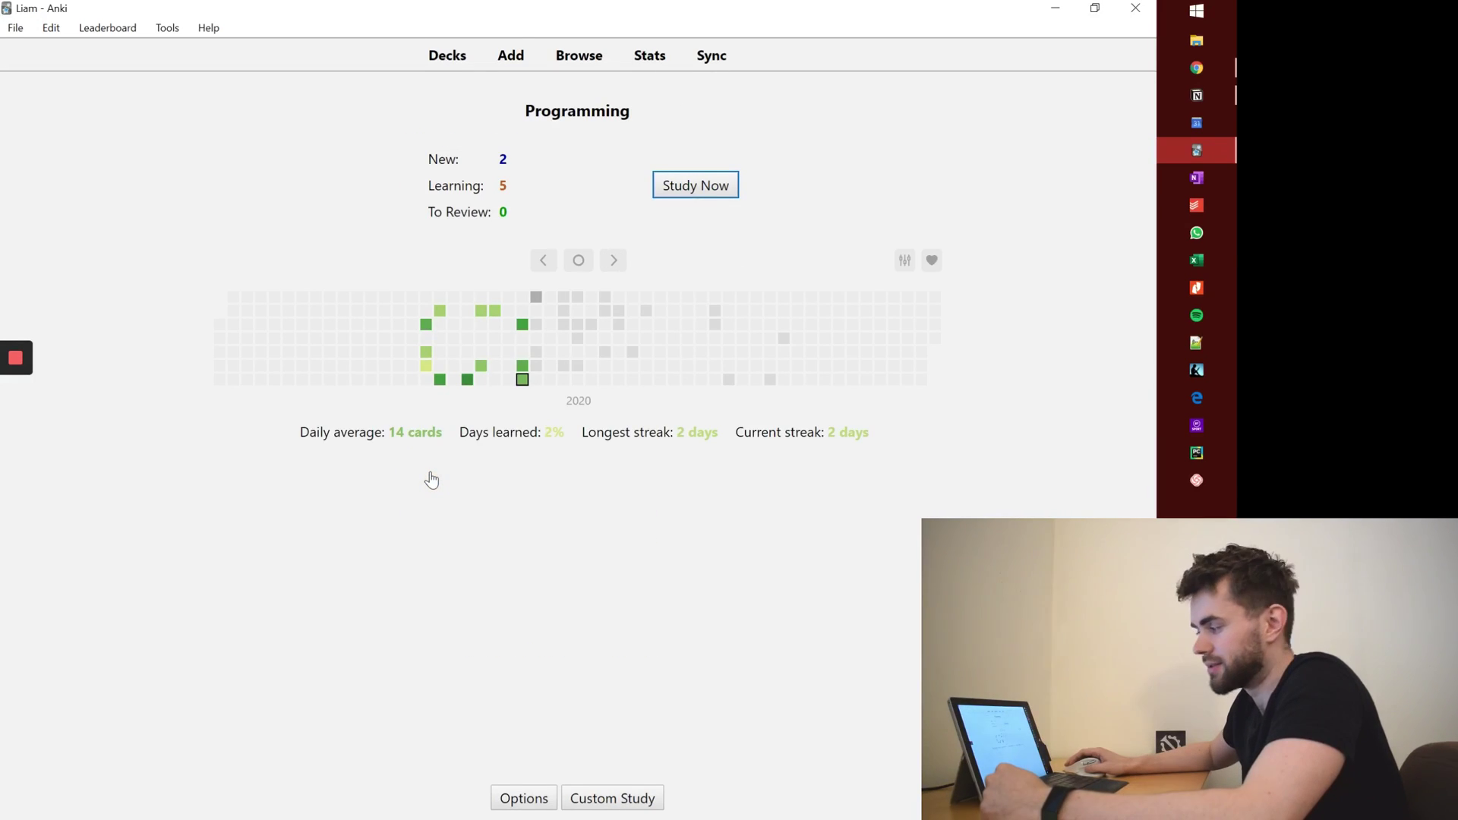
Open a new Python note and check its Question, Type Hint and Answer fields in the Fields list.
click(523, 59)
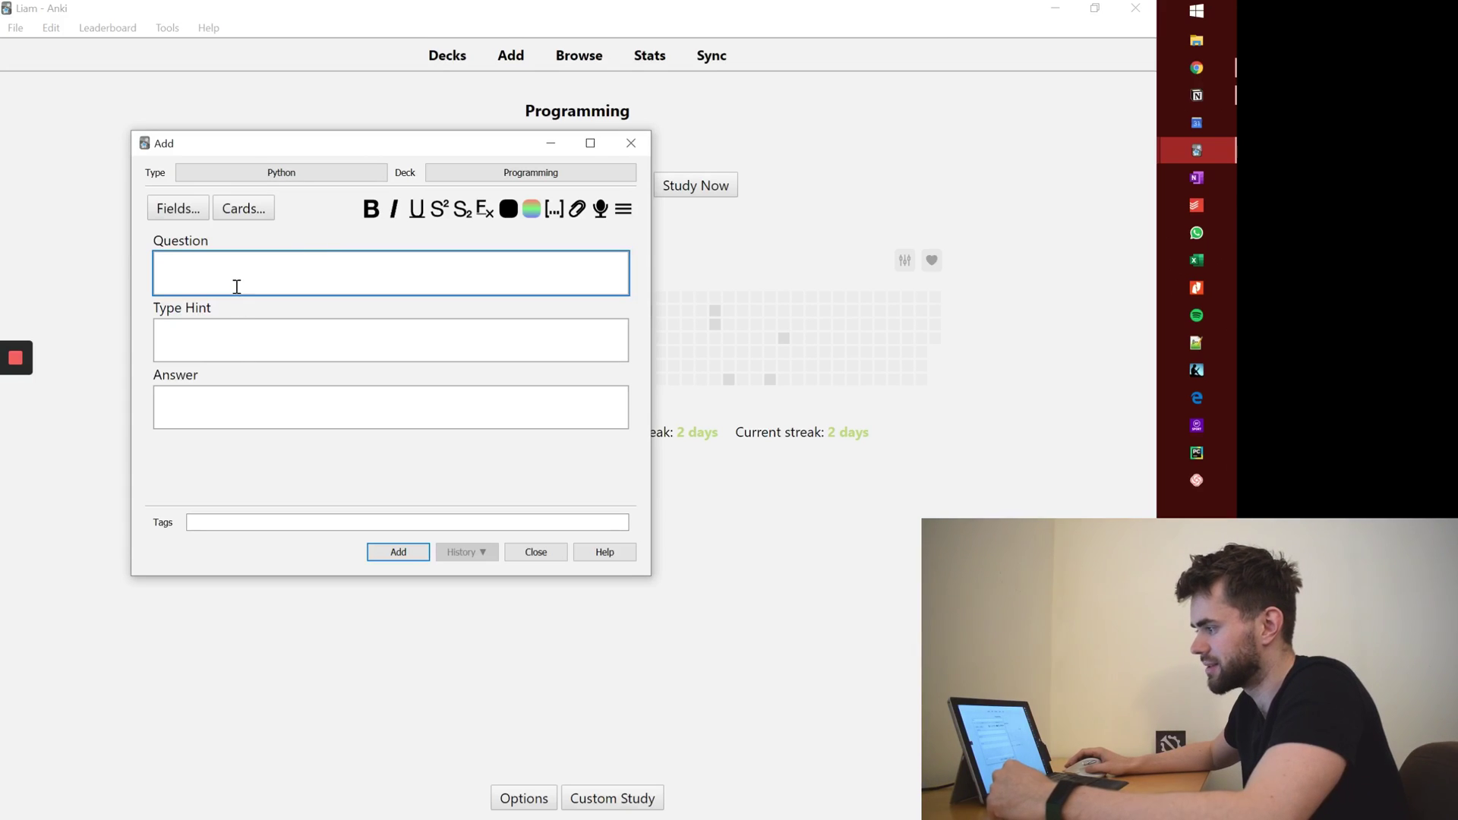
click(194, 328)
click(196, 412)
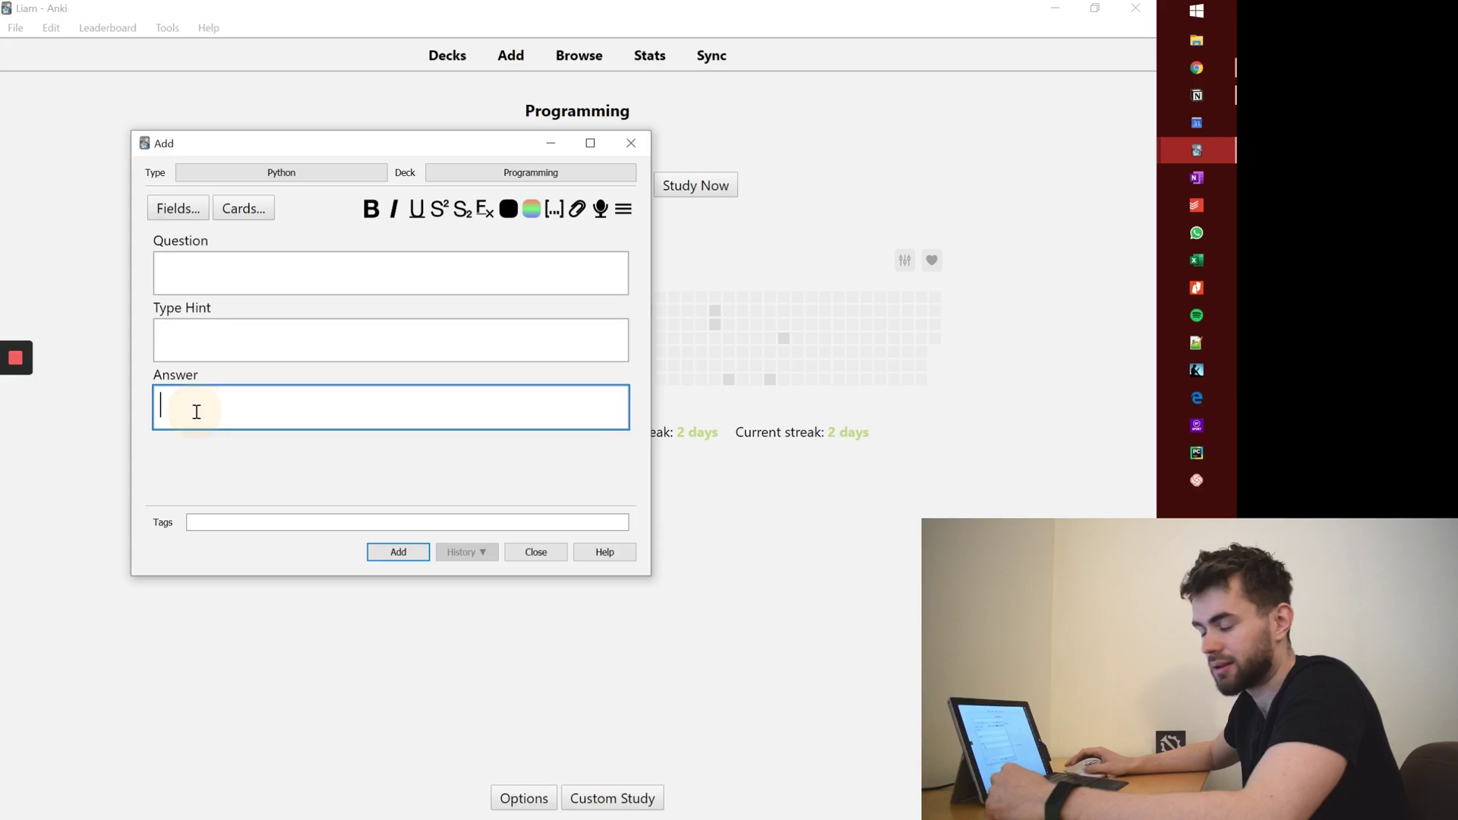
click(190, 217)
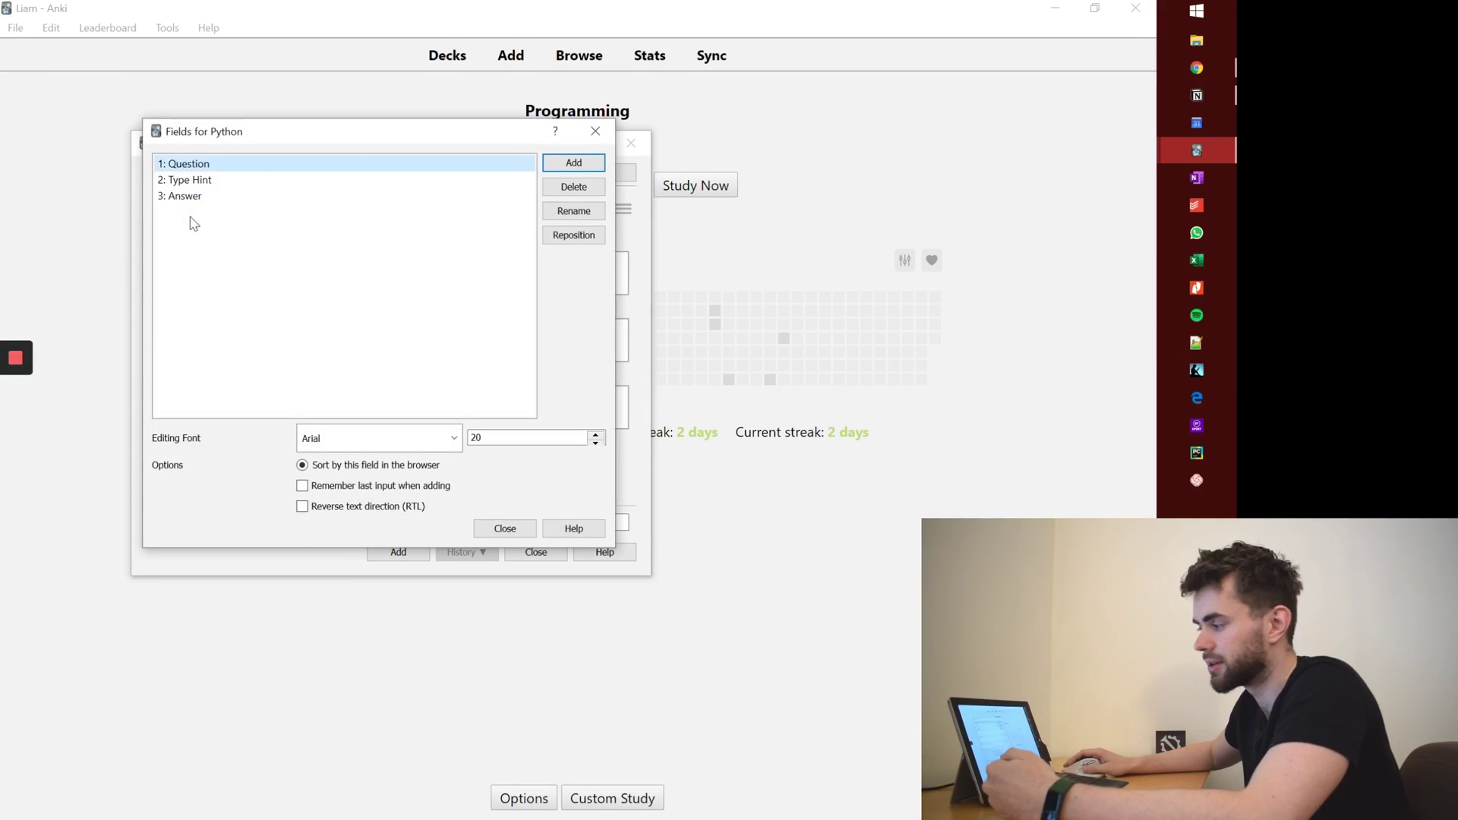
drag(236, 134, 378, 170)
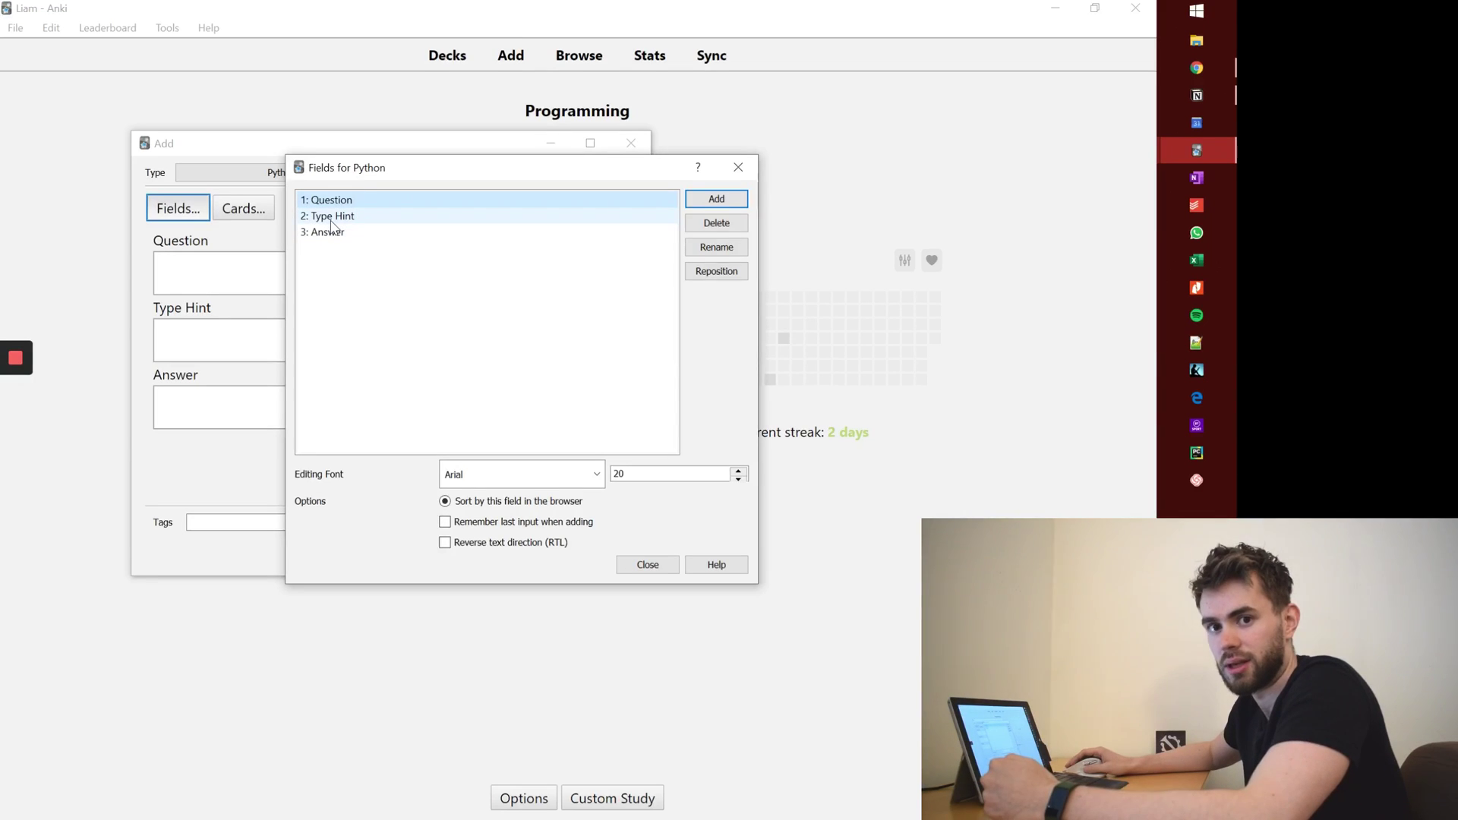
click(647, 564)
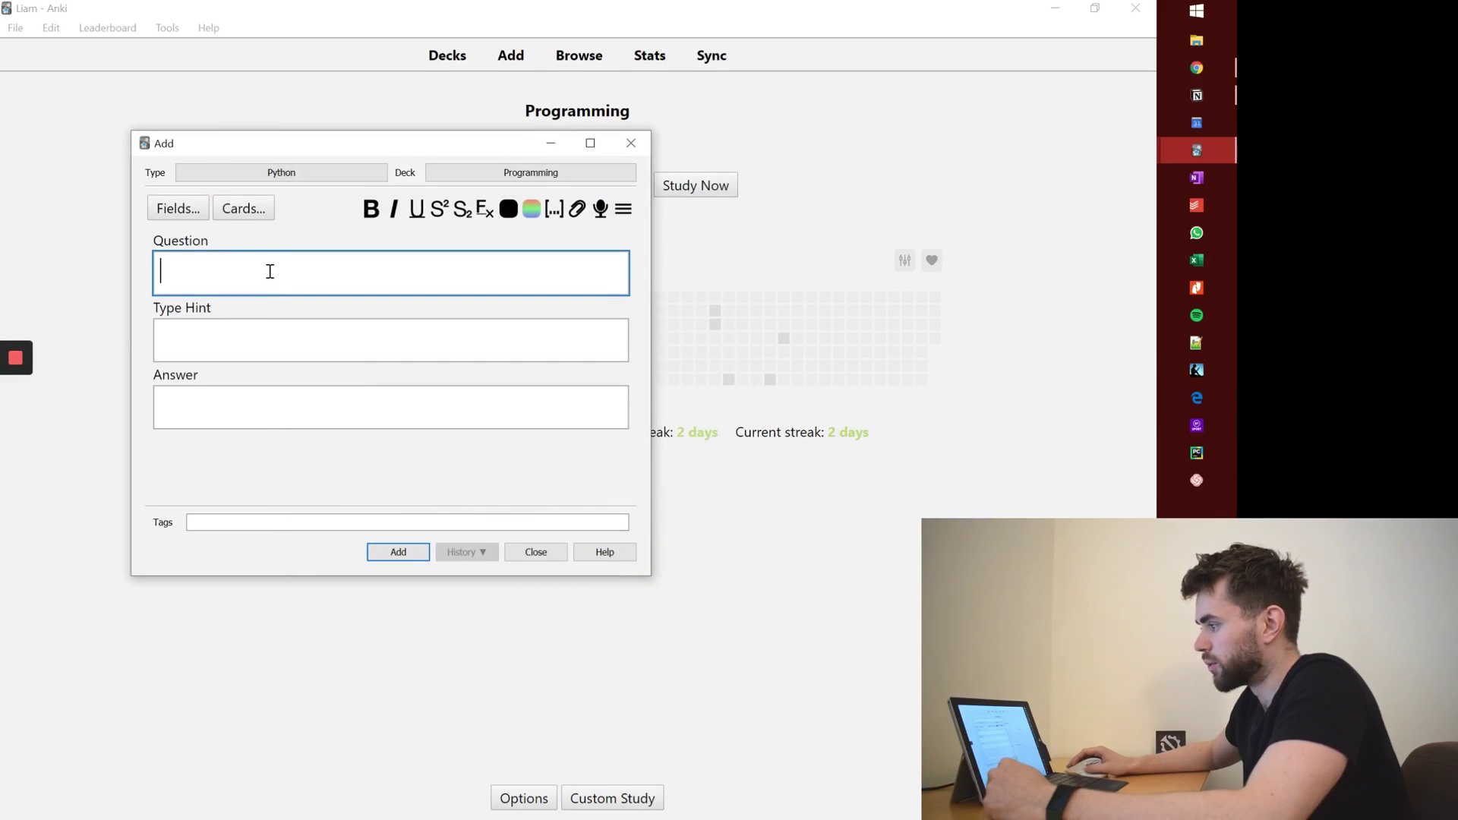
Inspect the Python card's front template, its .card/.hint styling and its back template.
click(243, 209)
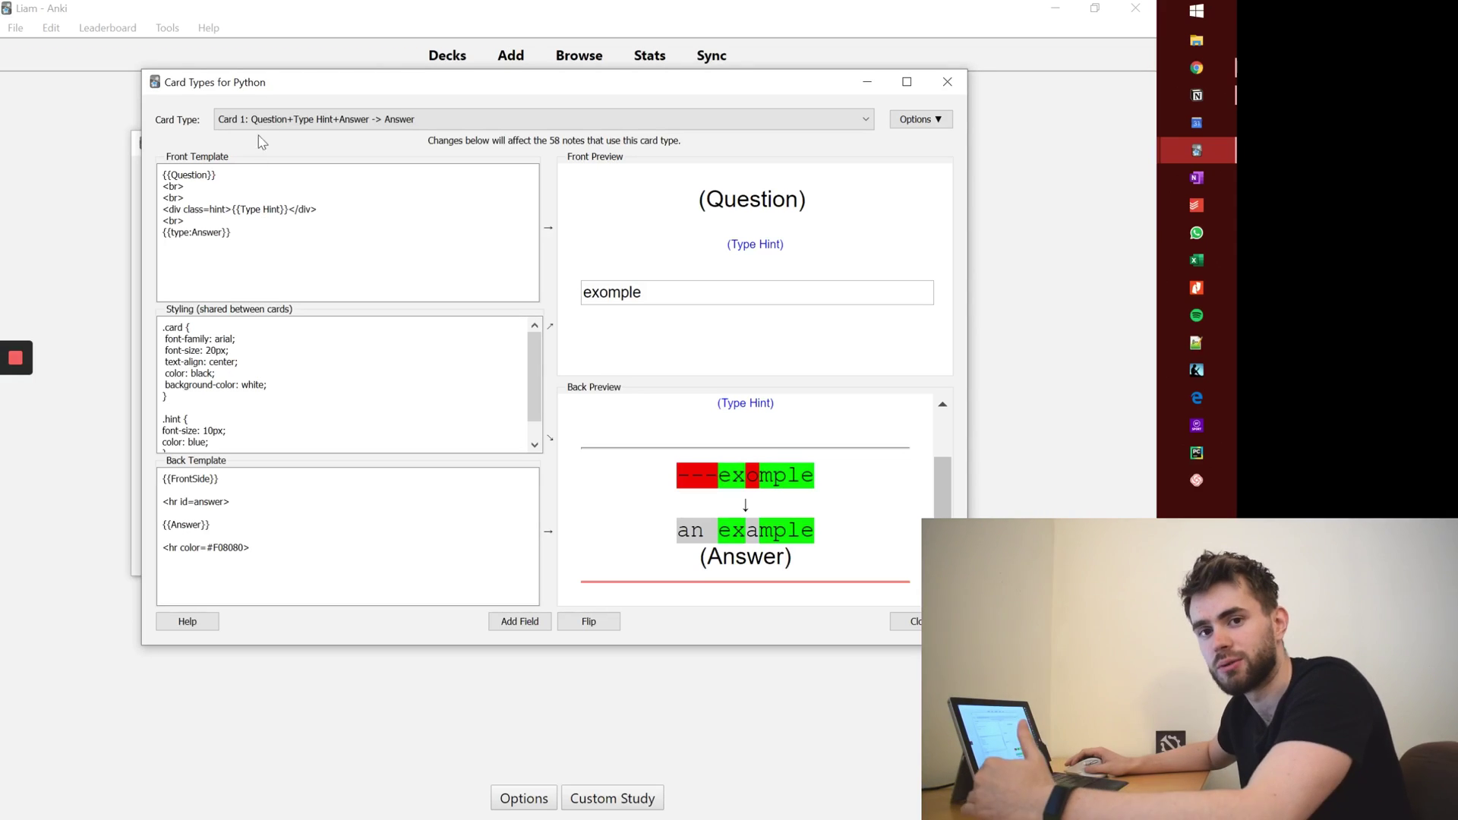
click(256, 201)
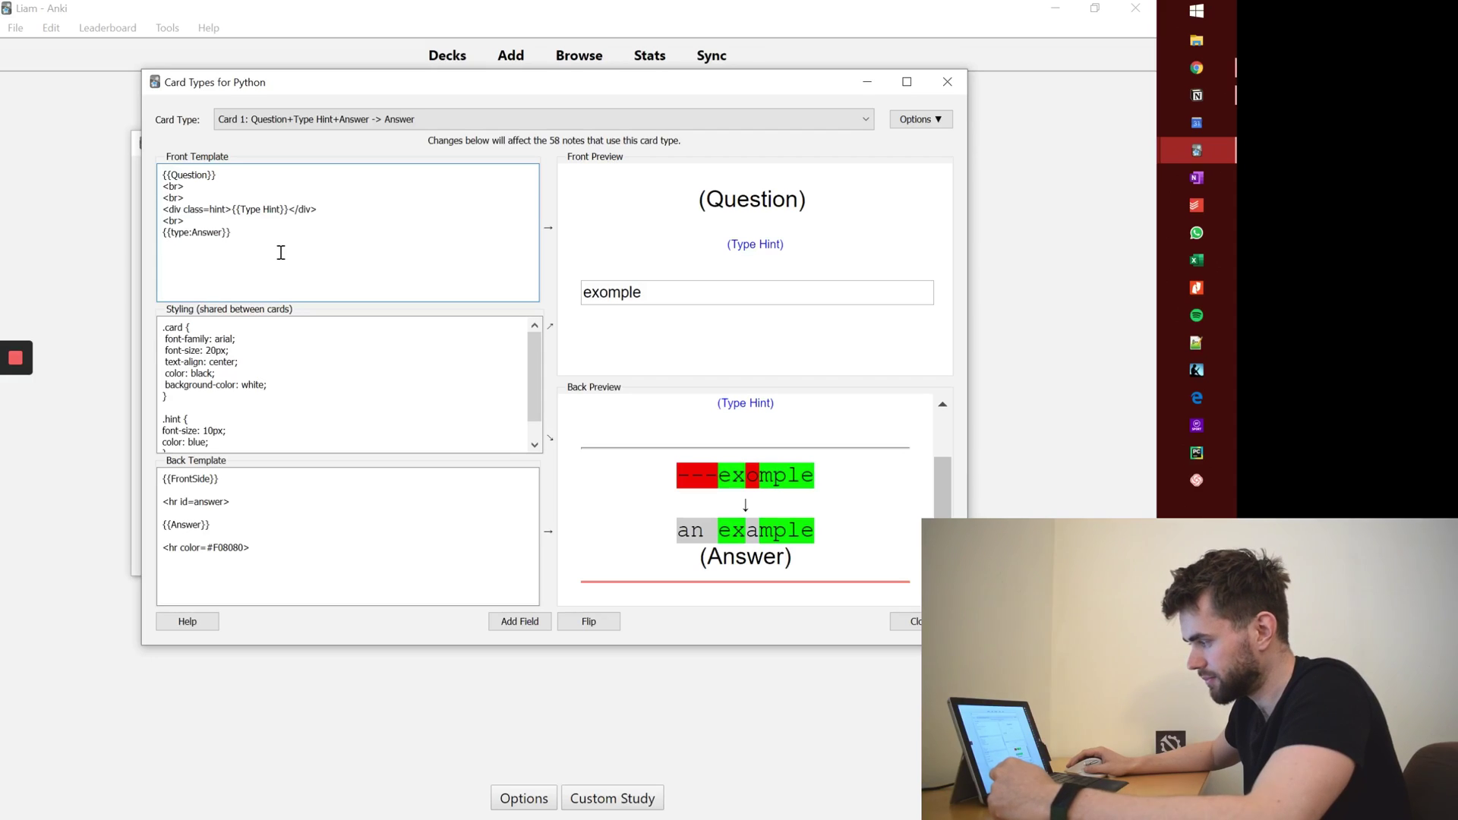
drag(280, 252, 163, 175)
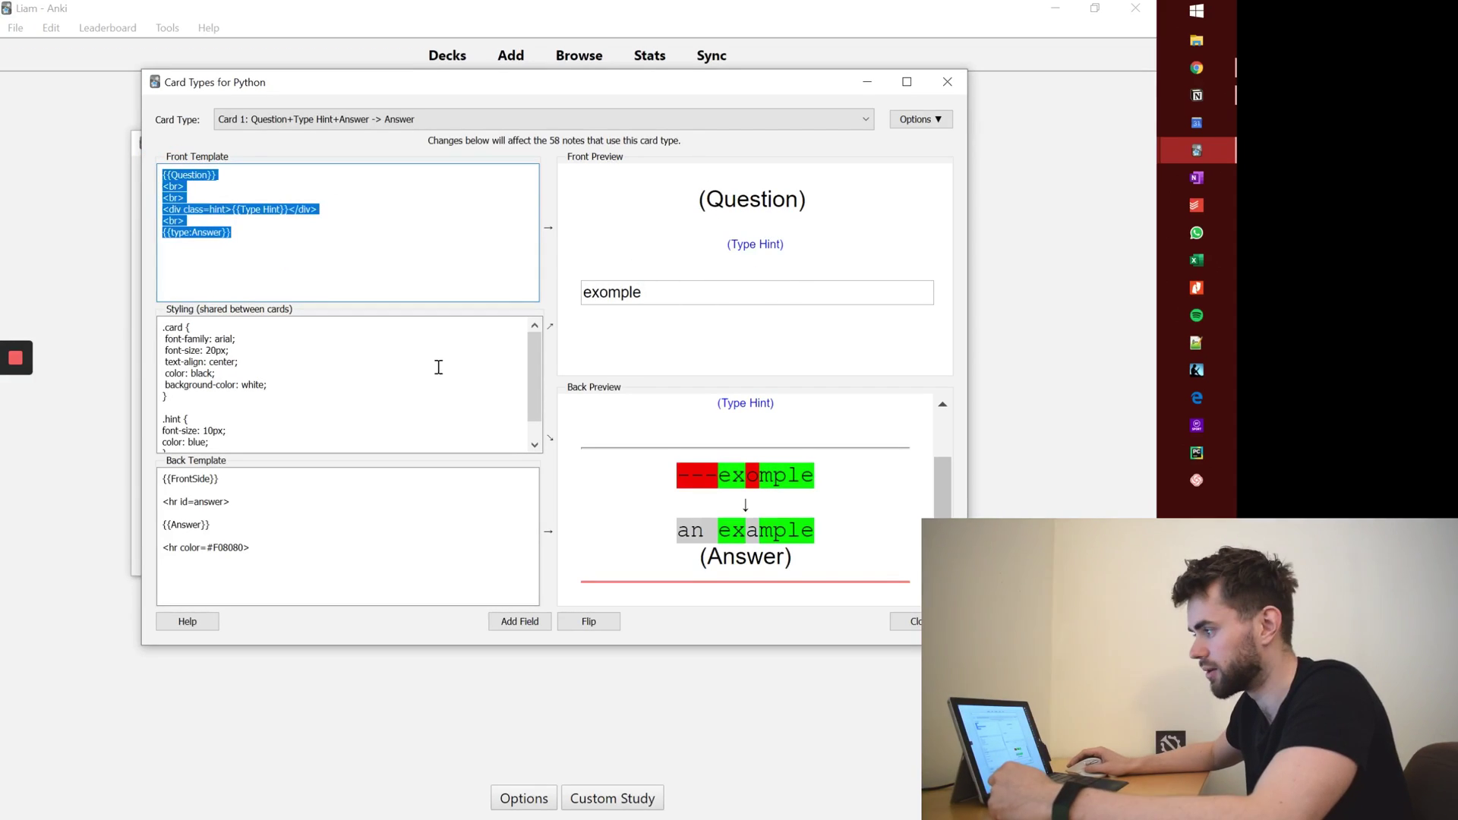
click(195, 371)
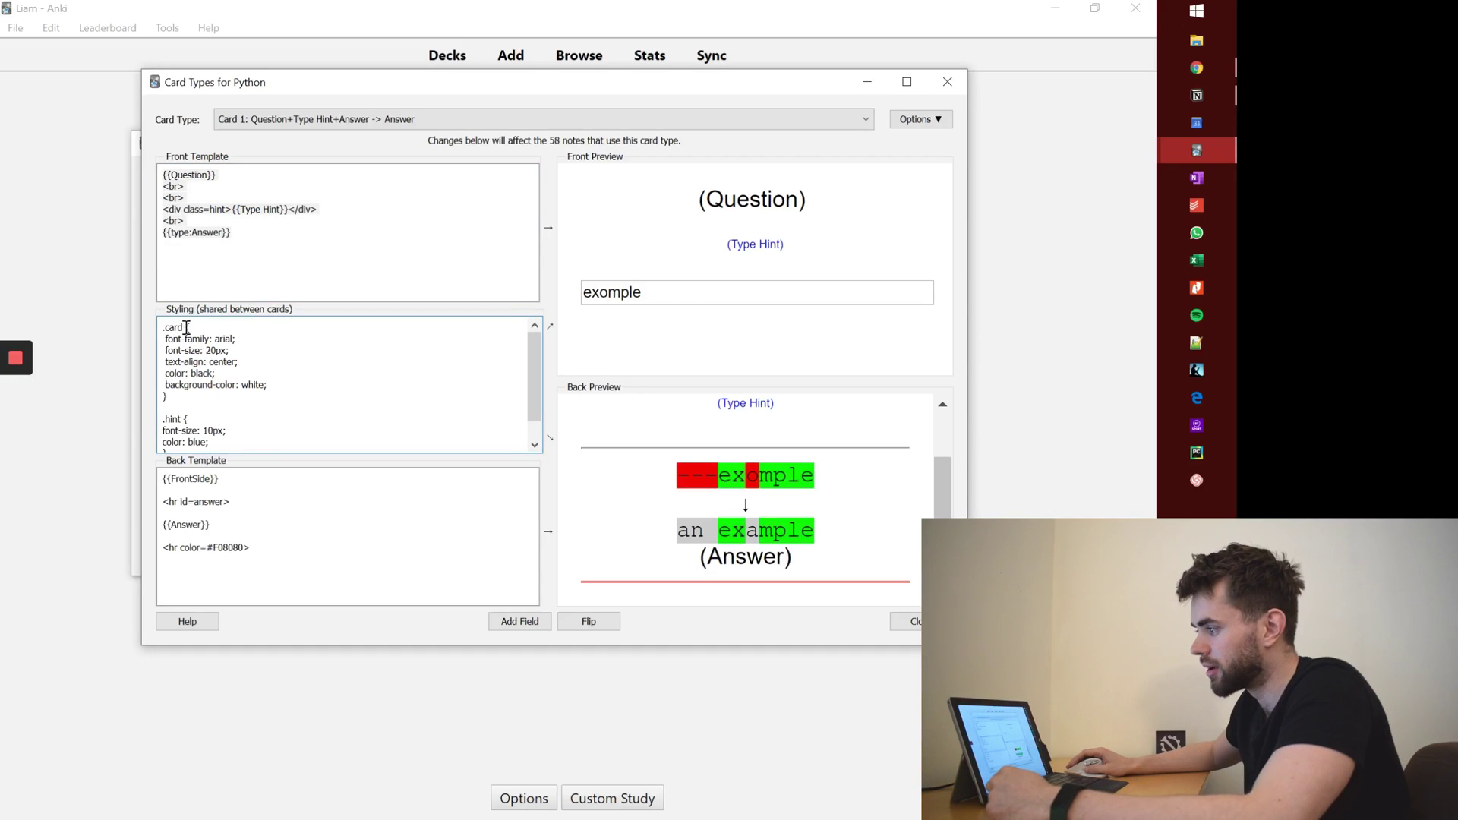
drag(186, 327, 260, 413)
click(261, 416)
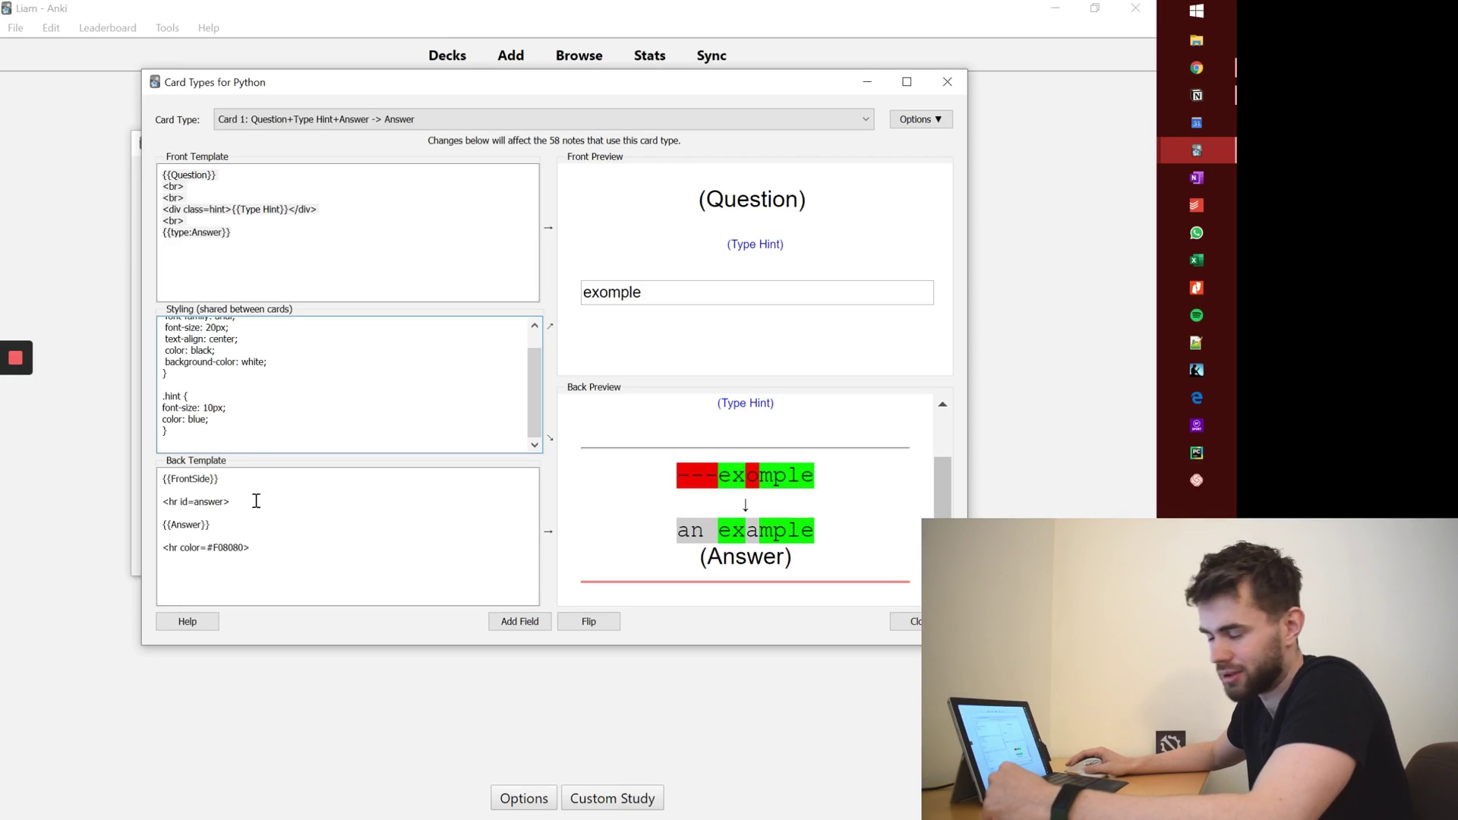
click(309, 547)
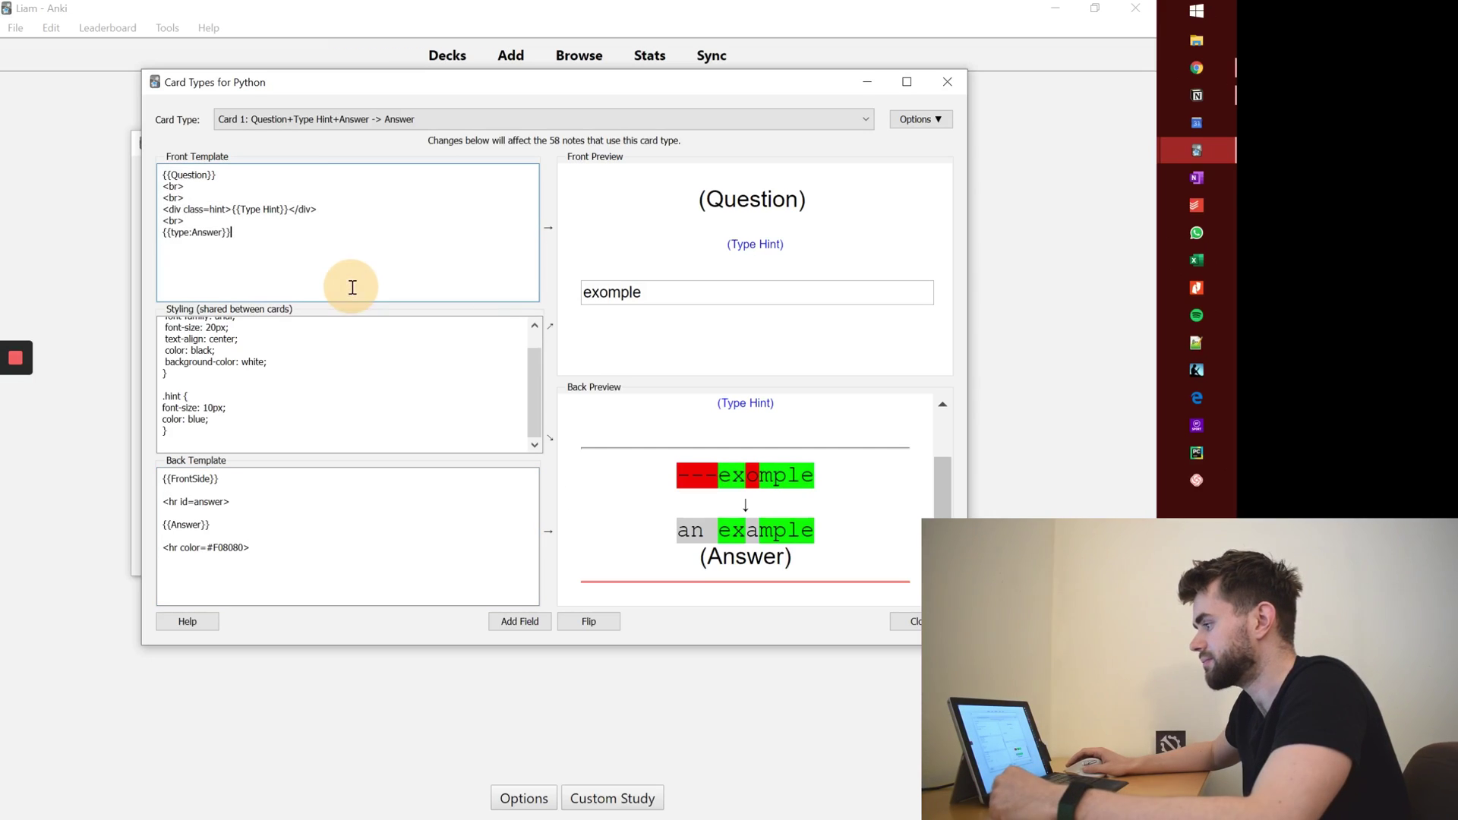
Review the front template's {{Question}} line, its <br> breaks and the hint div line.
click(349, 253)
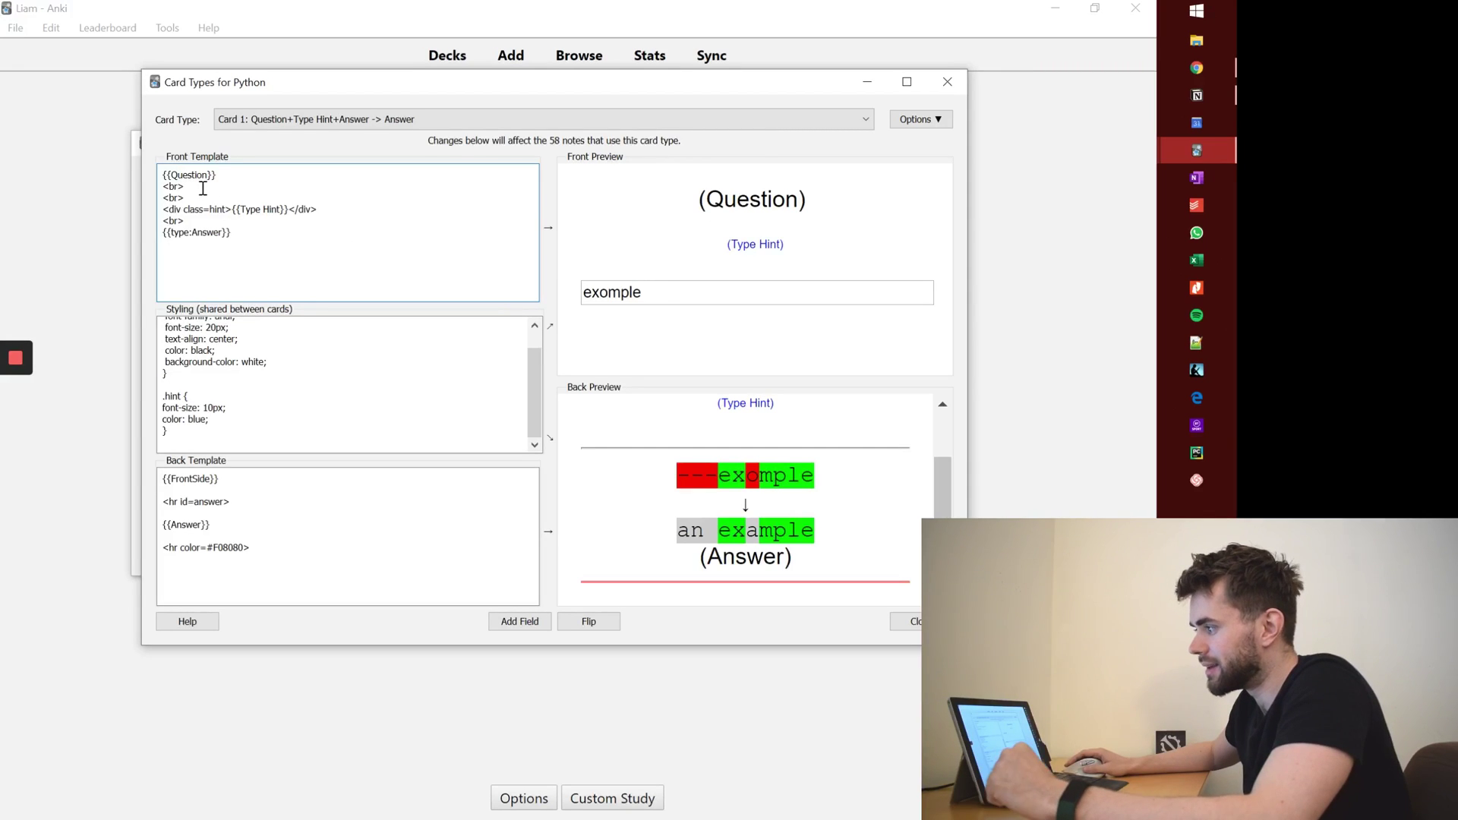
drag(162, 173, 296, 243)
click(286, 266)
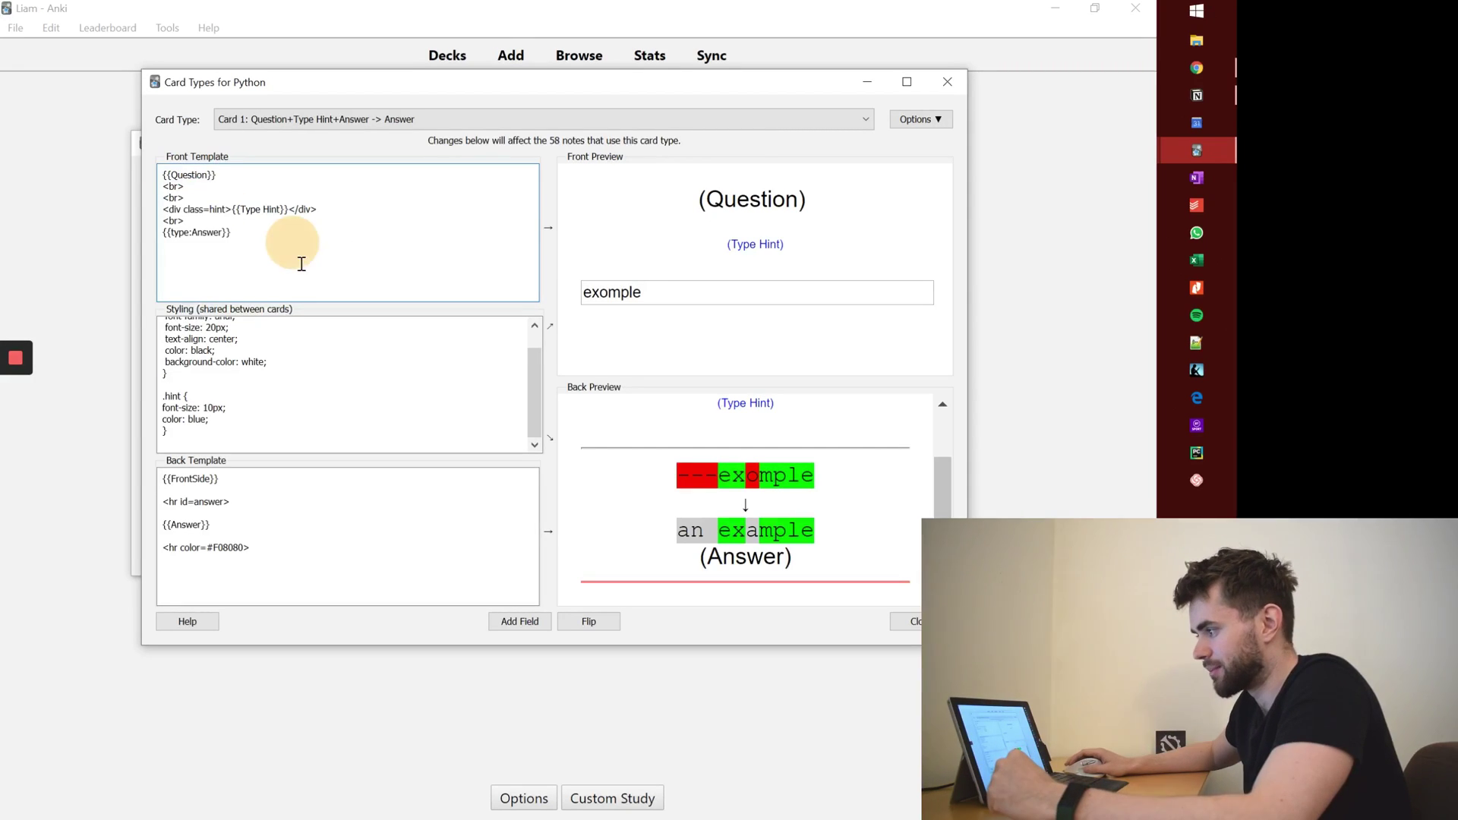
click(223, 176)
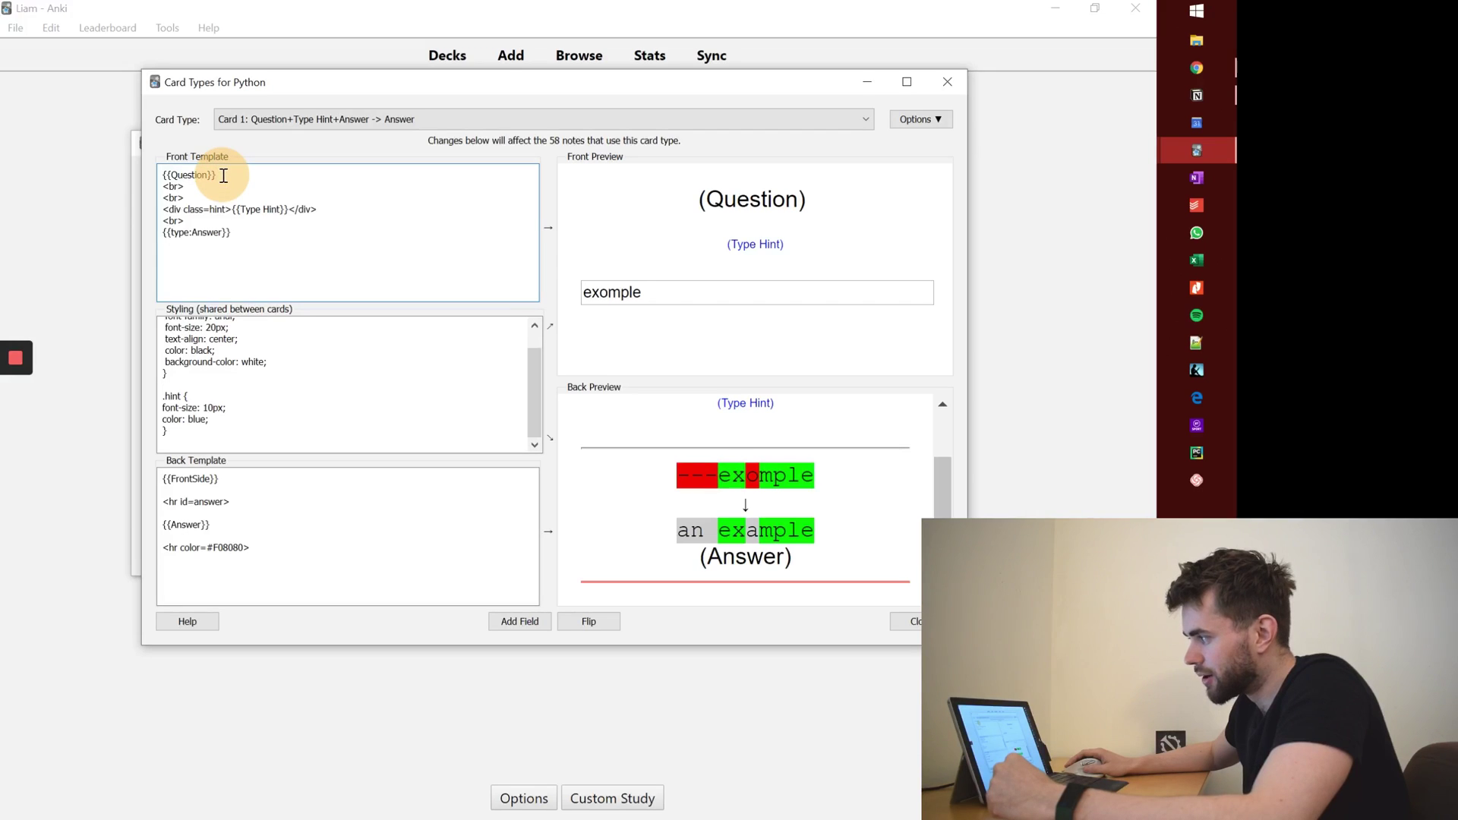
key(shift+Home)
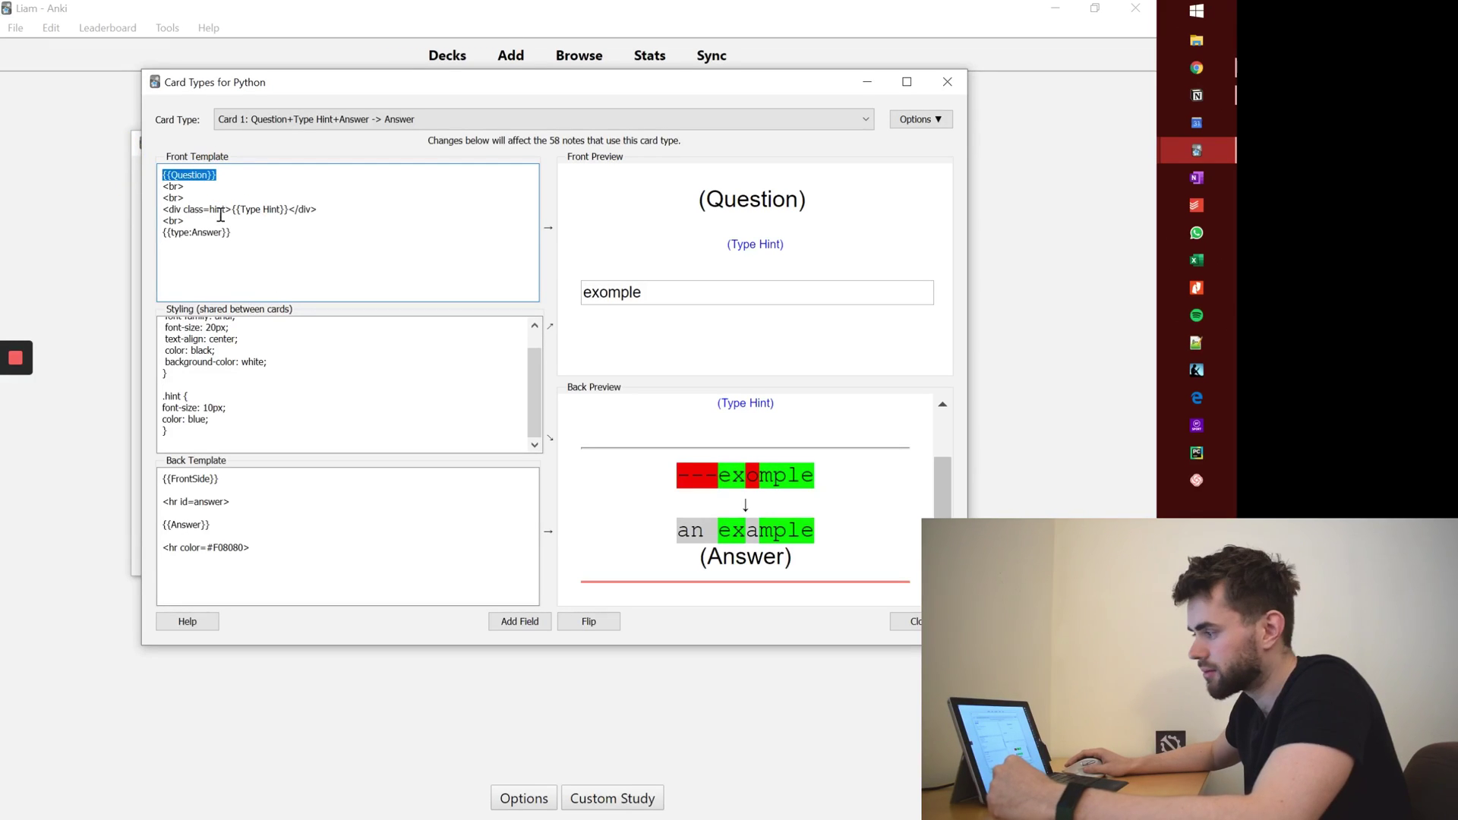
click(196, 195)
double_click(196, 195)
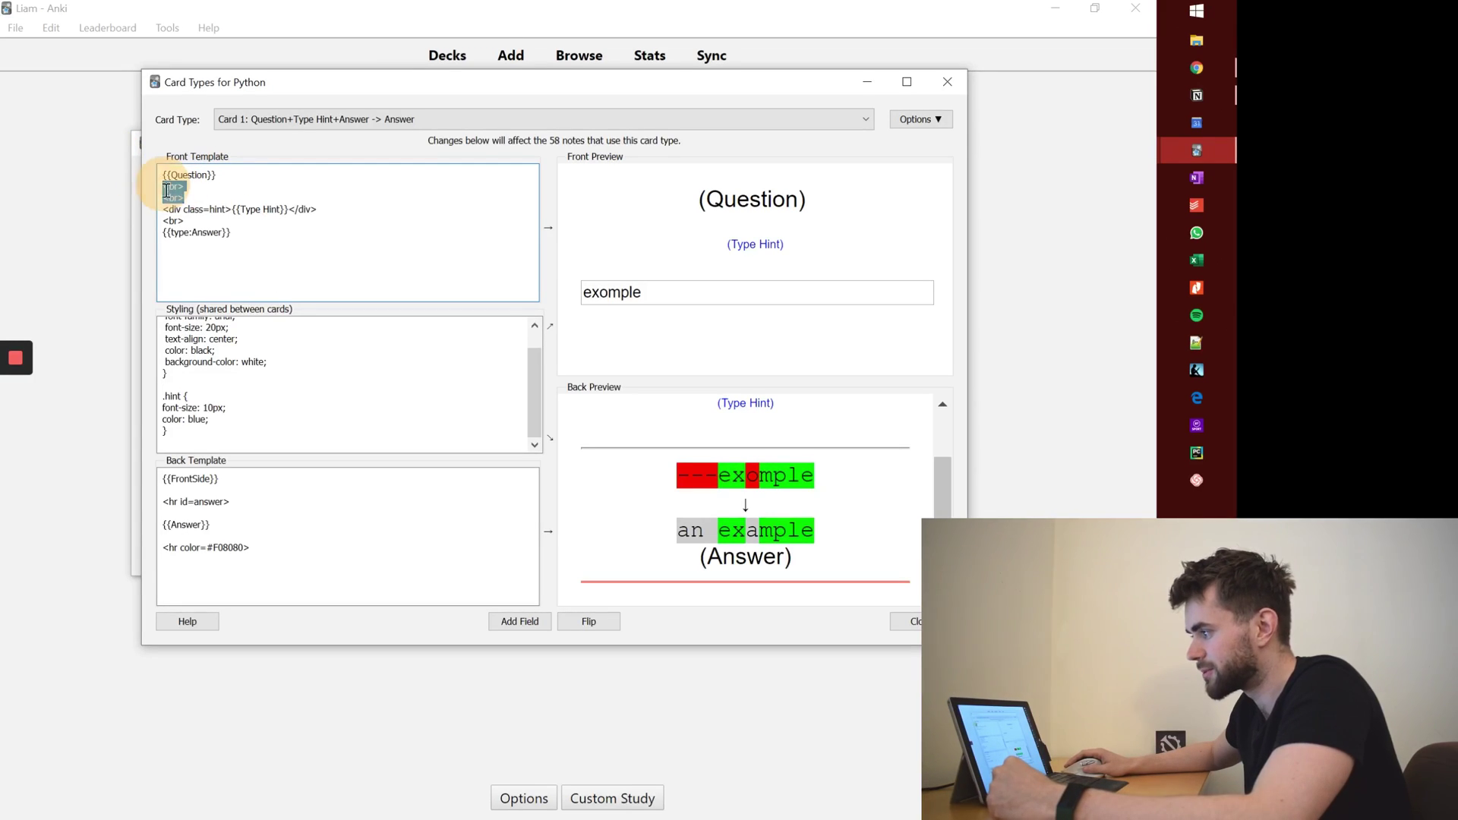
click(336, 211)
drag(336, 211, 152, 211)
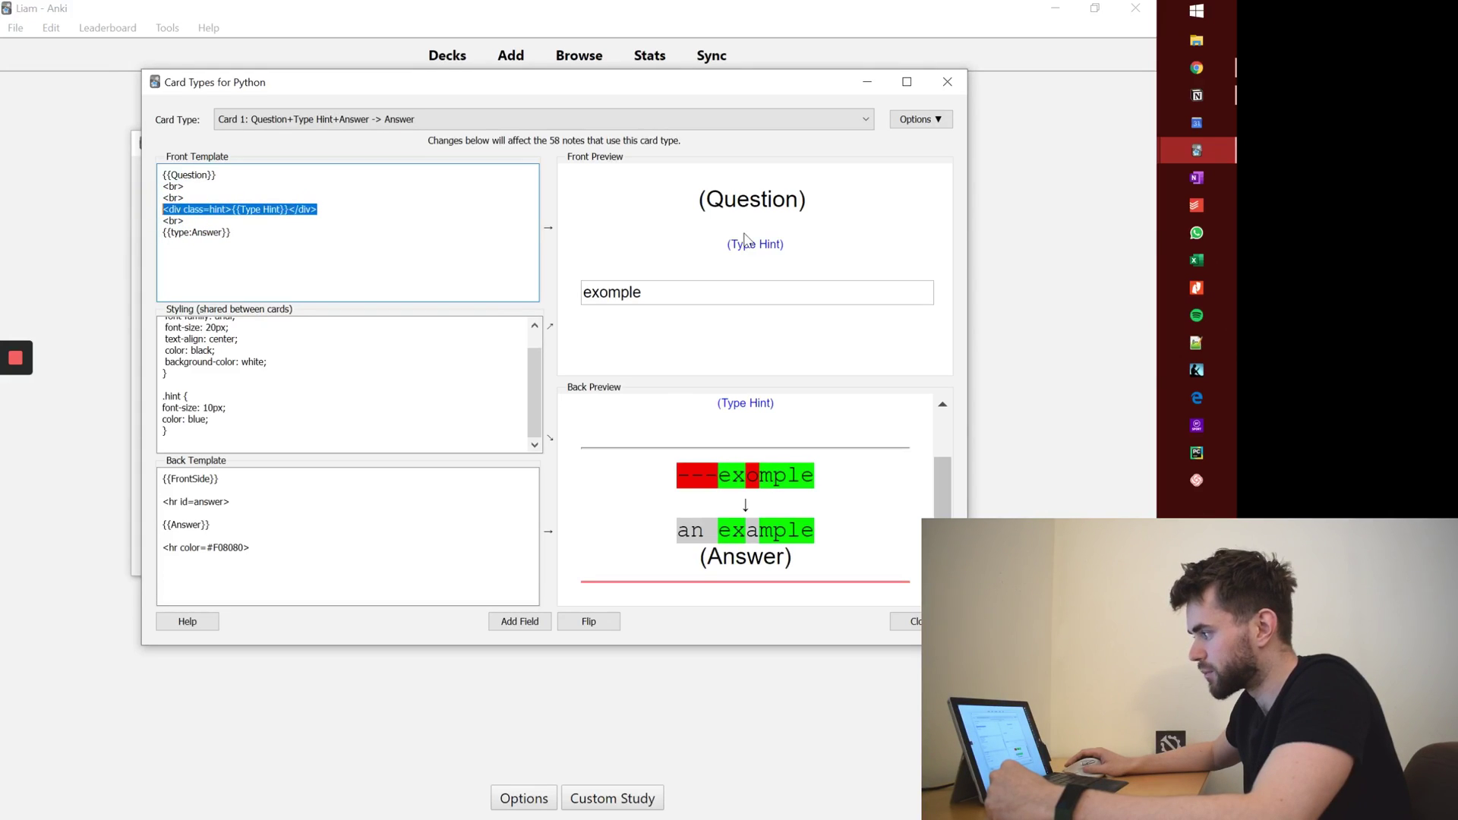
Put the {{type:Answer}} line under the hint div, then close the template editor.
drag(729, 243, 787, 251)
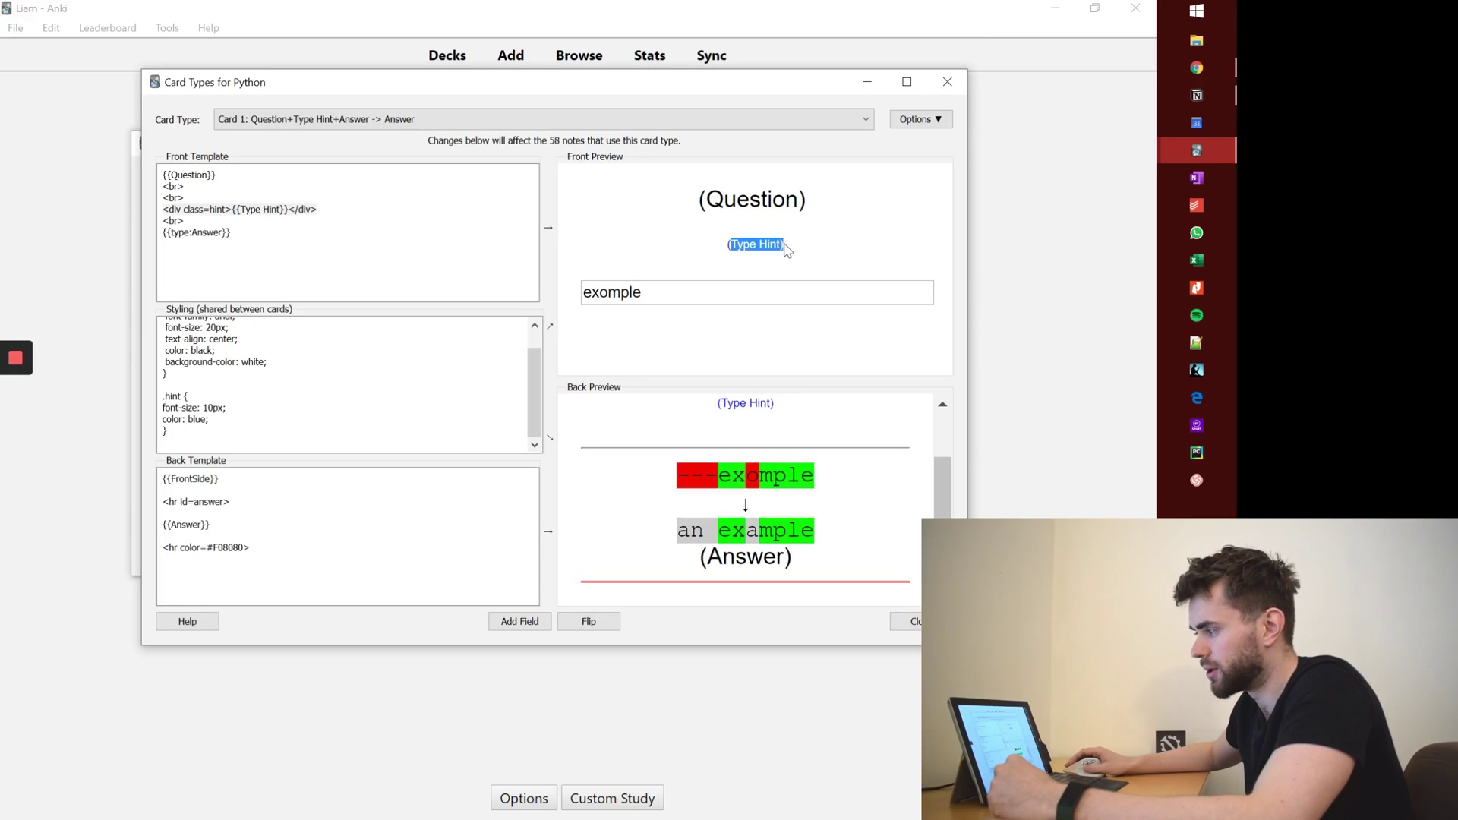
click(281, 251)
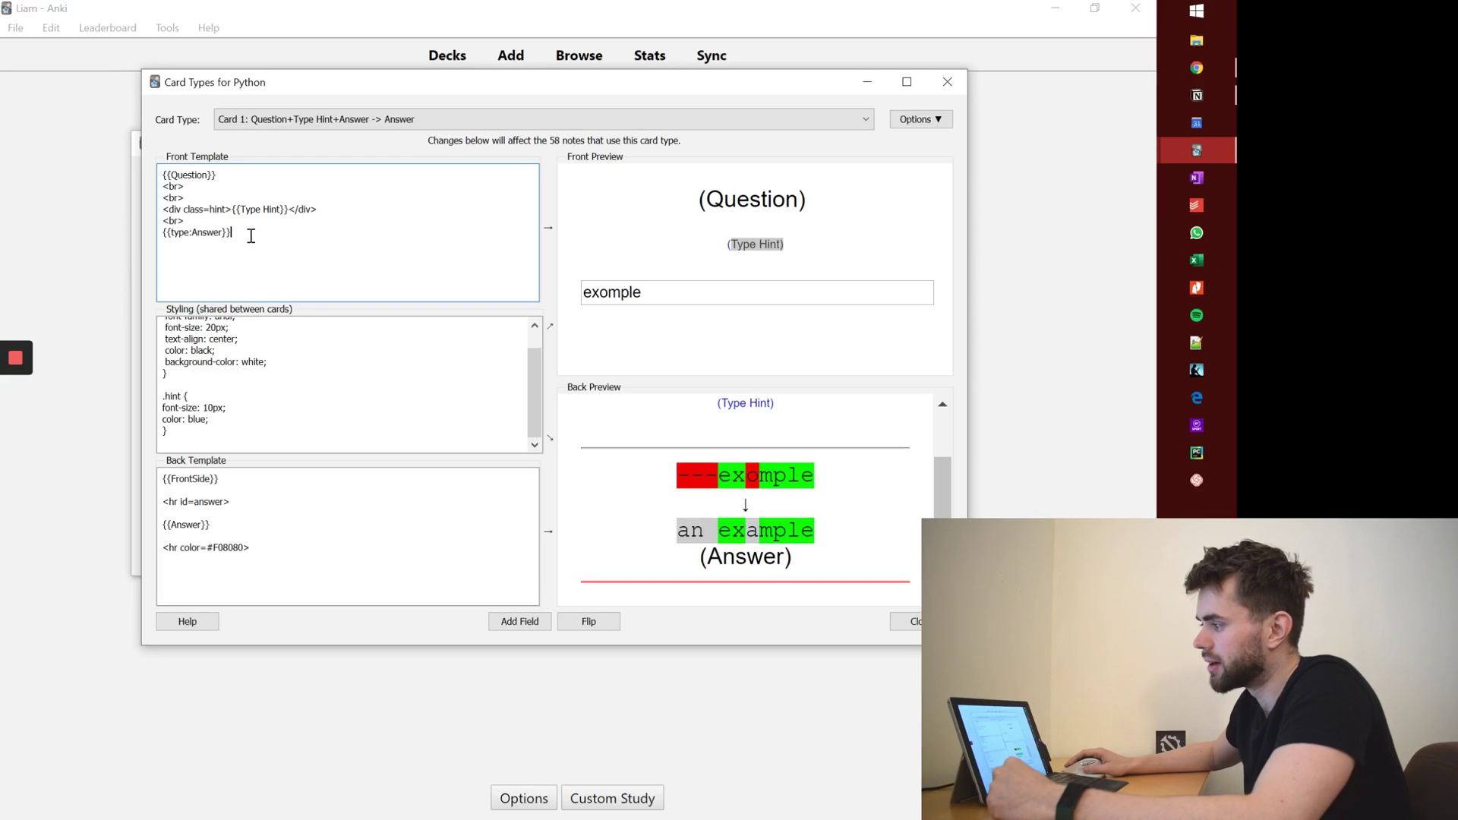
drag(235, 233, 148, 234)
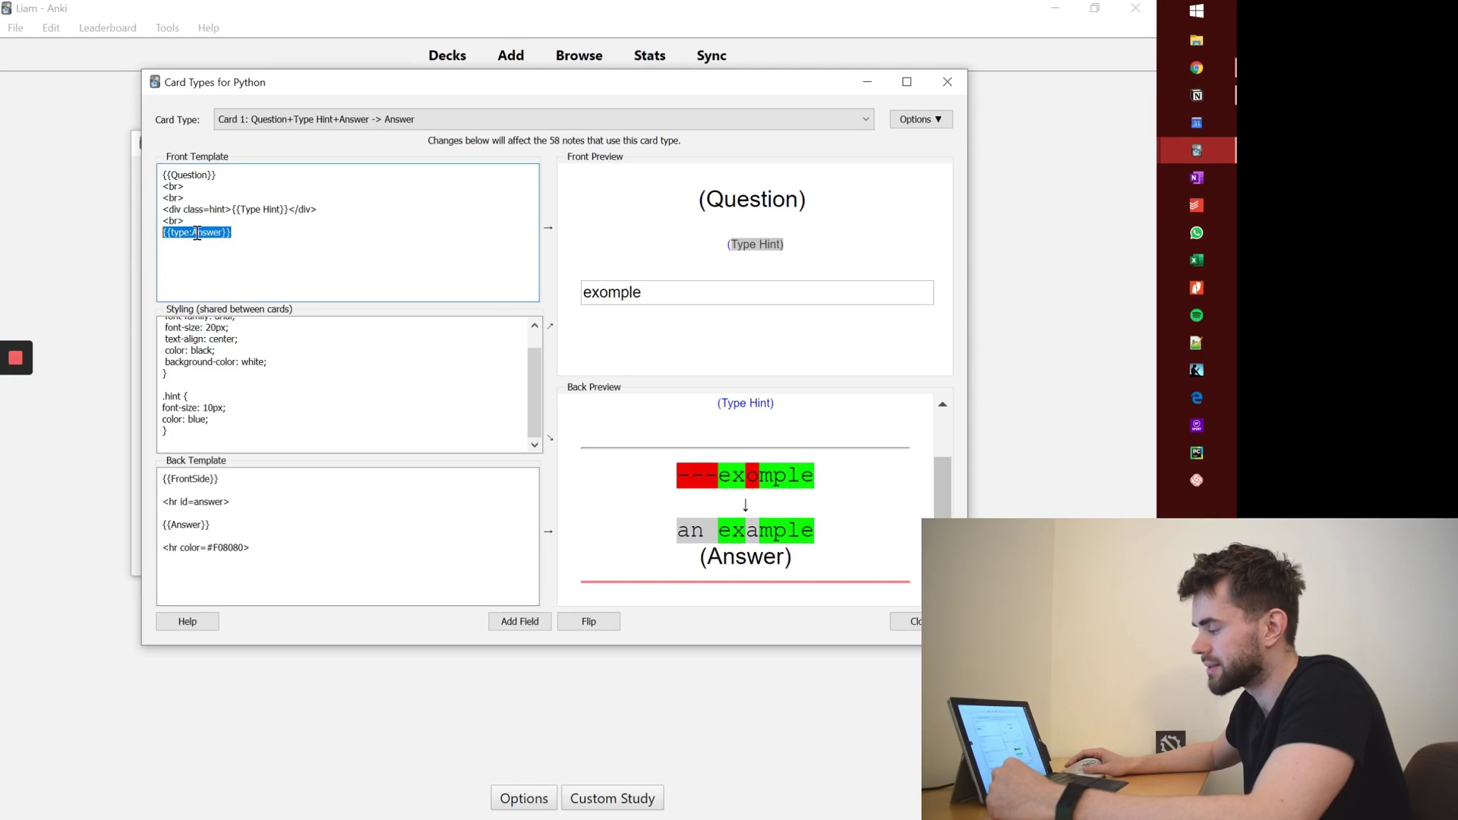
click(166, 233)
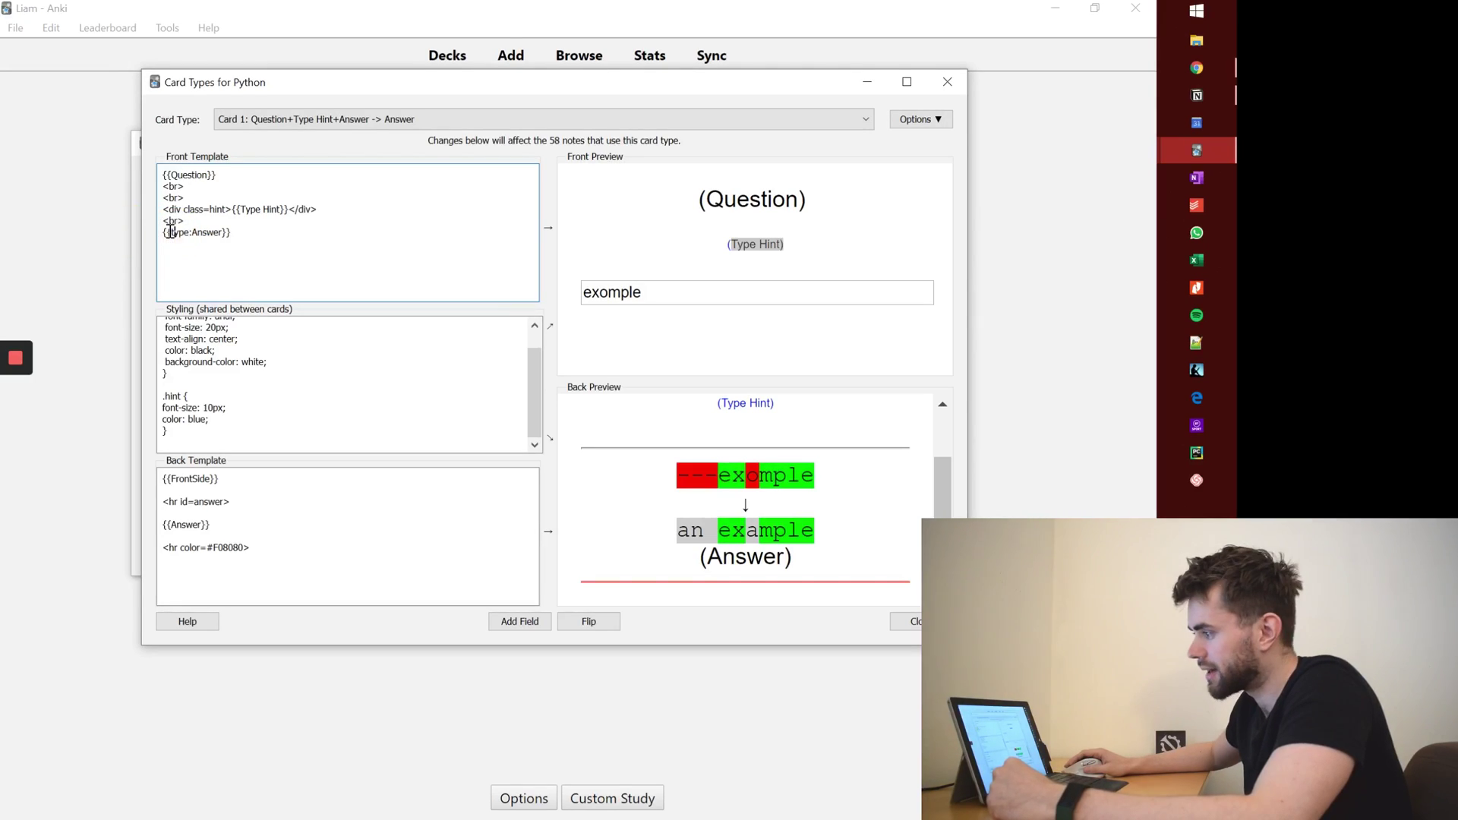
drag(165, 233, 235, 231)
click(251, 237)
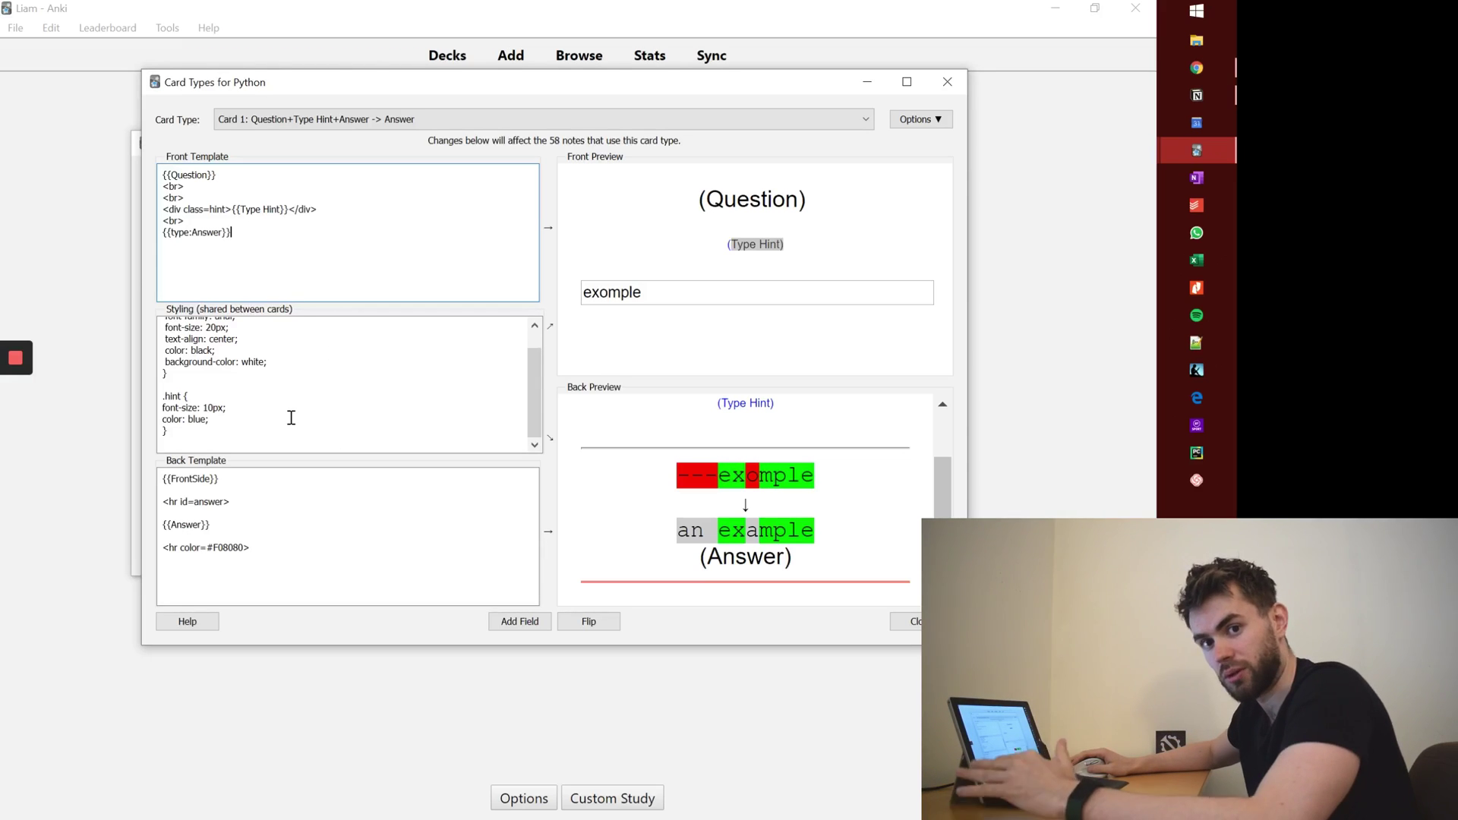
click(915, 623)
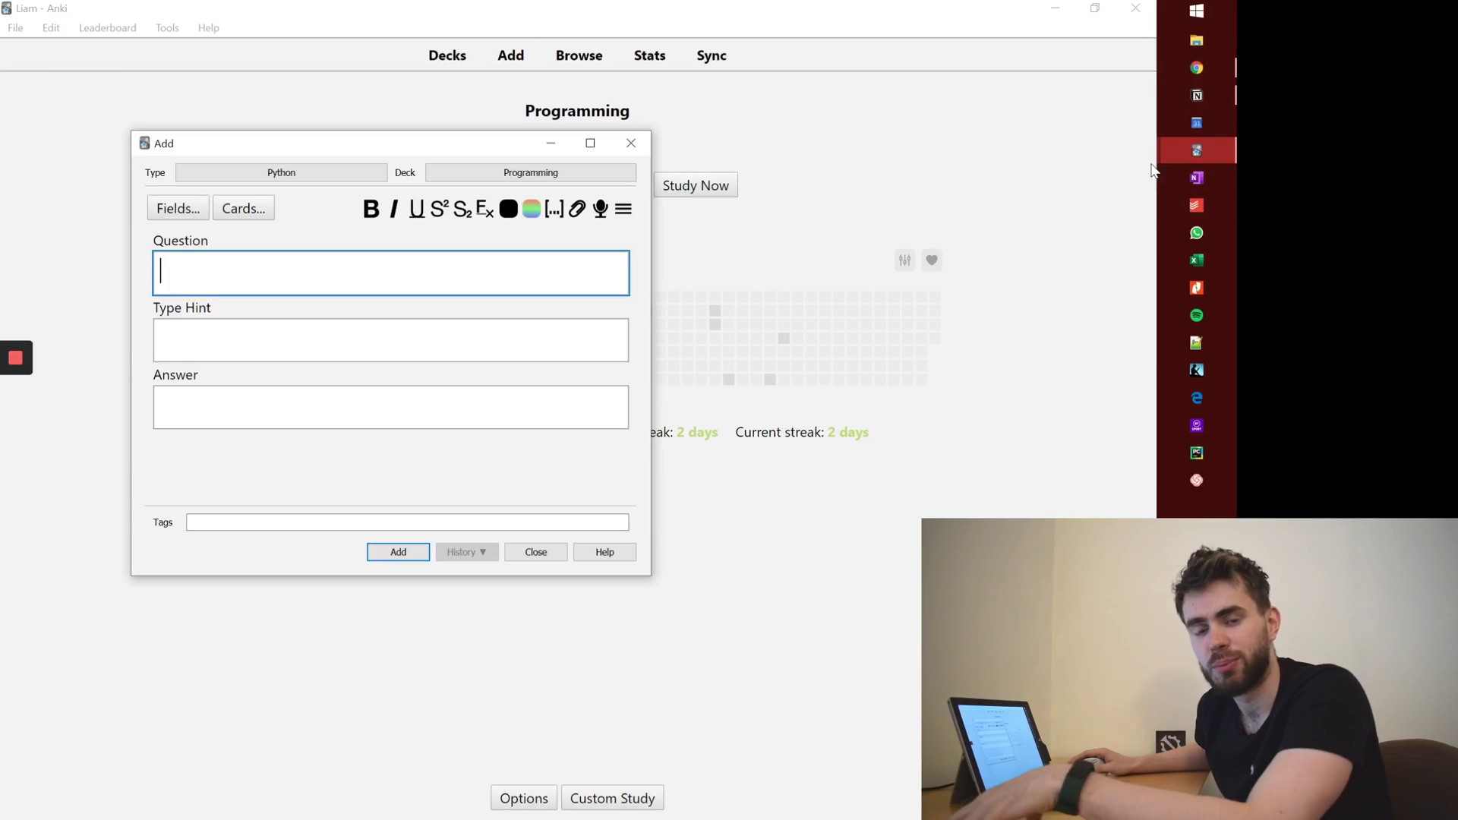
Check len(test_list) on line 12 of day5.py, then view the len() entry in the Python docs.
click(1185, 79)
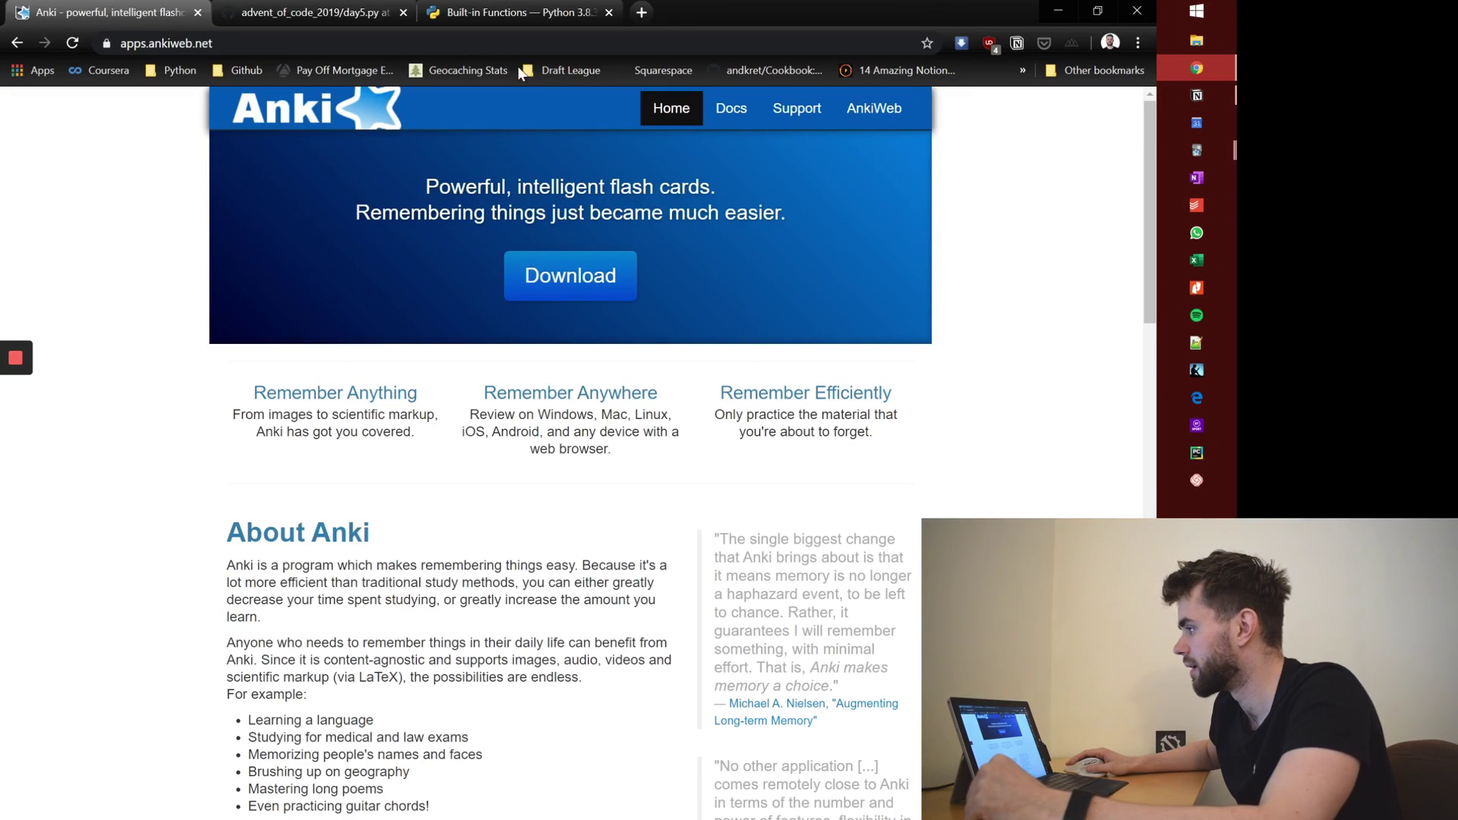
click(267, 20)
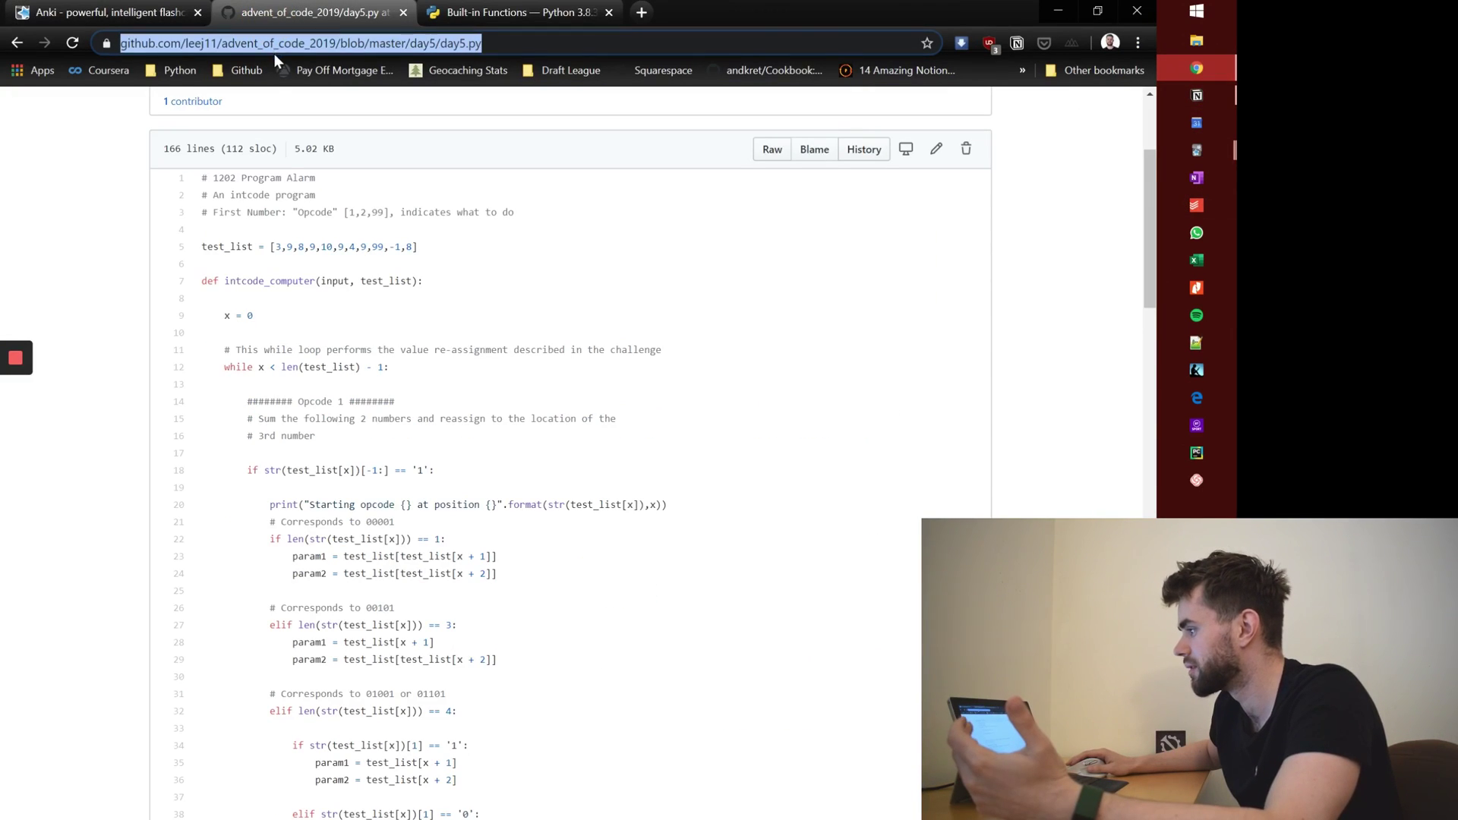
click(269, 199)
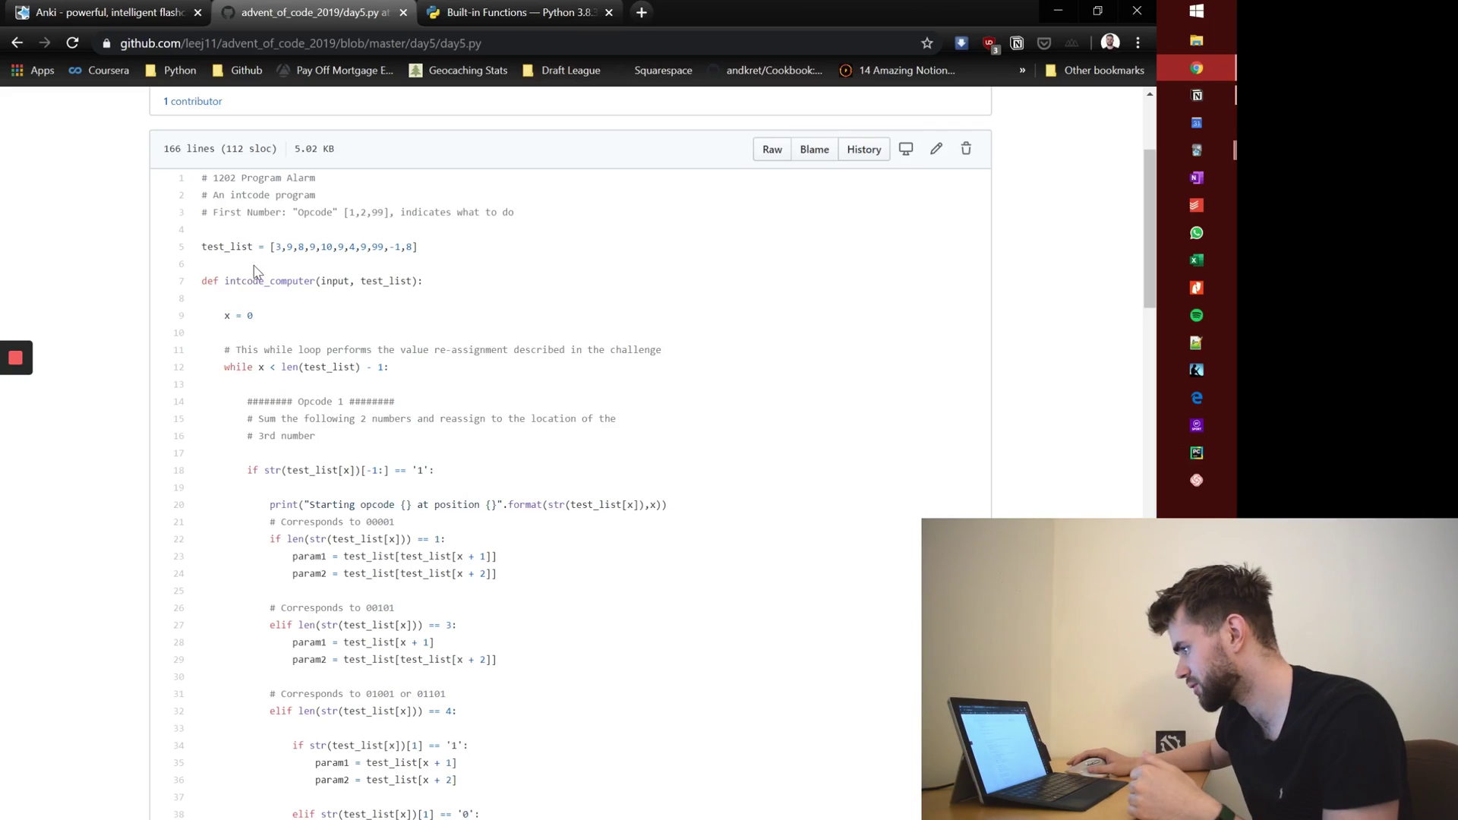
scroll(255, 269, down, 1)
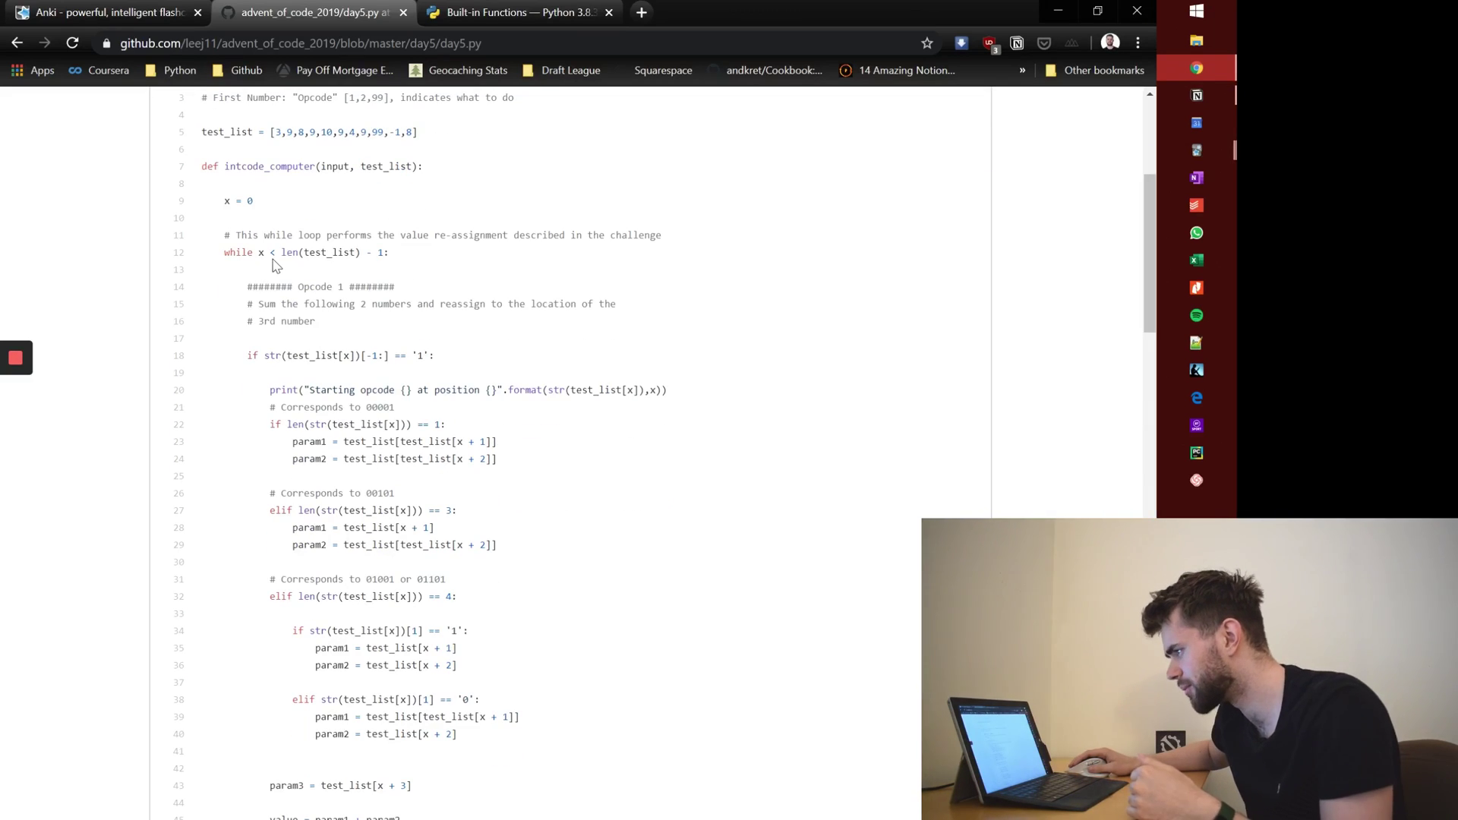
drag(280, 252, 356, 255)
click(355, 254)
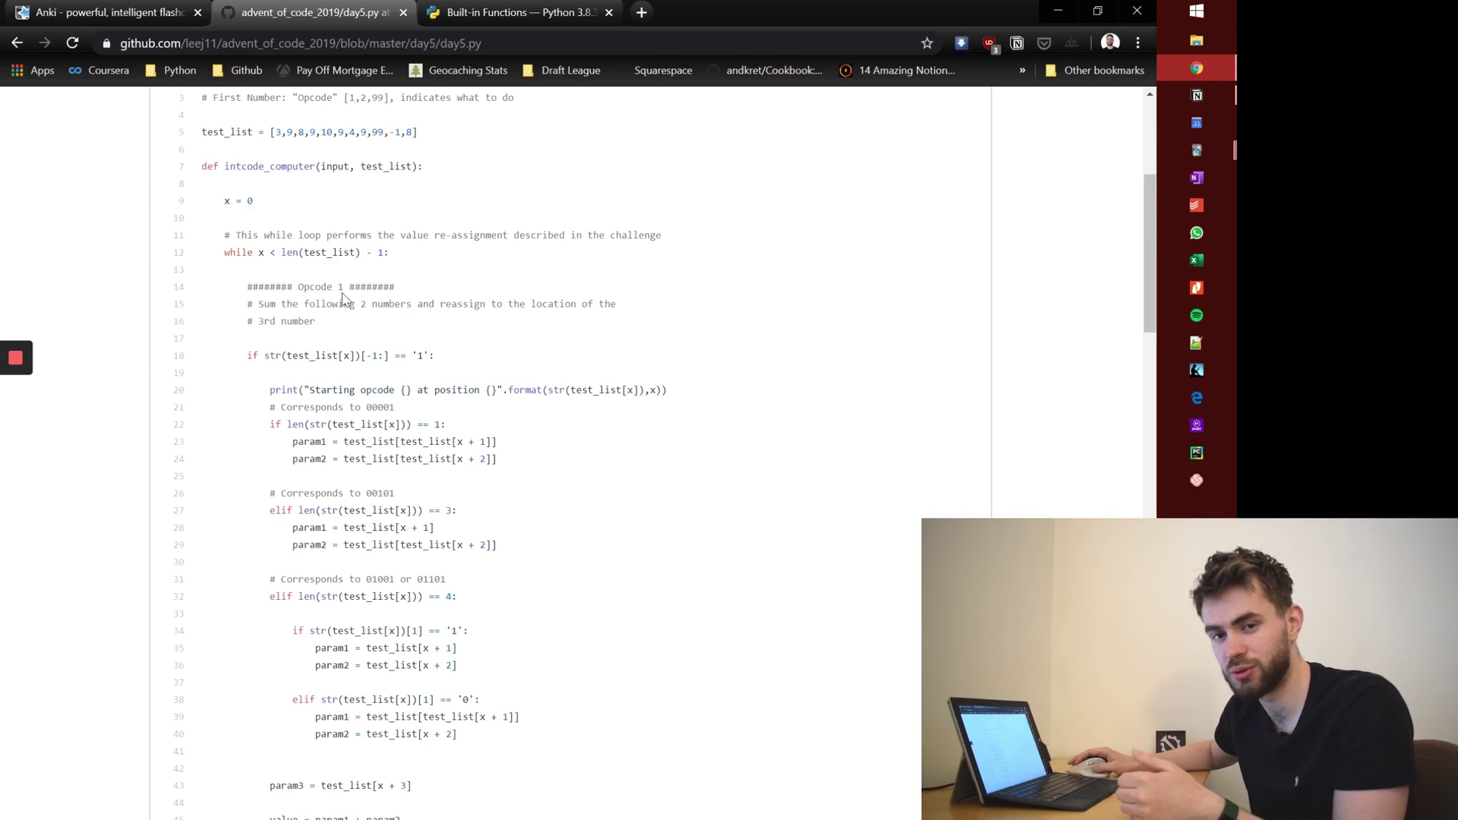
click(520, 8)
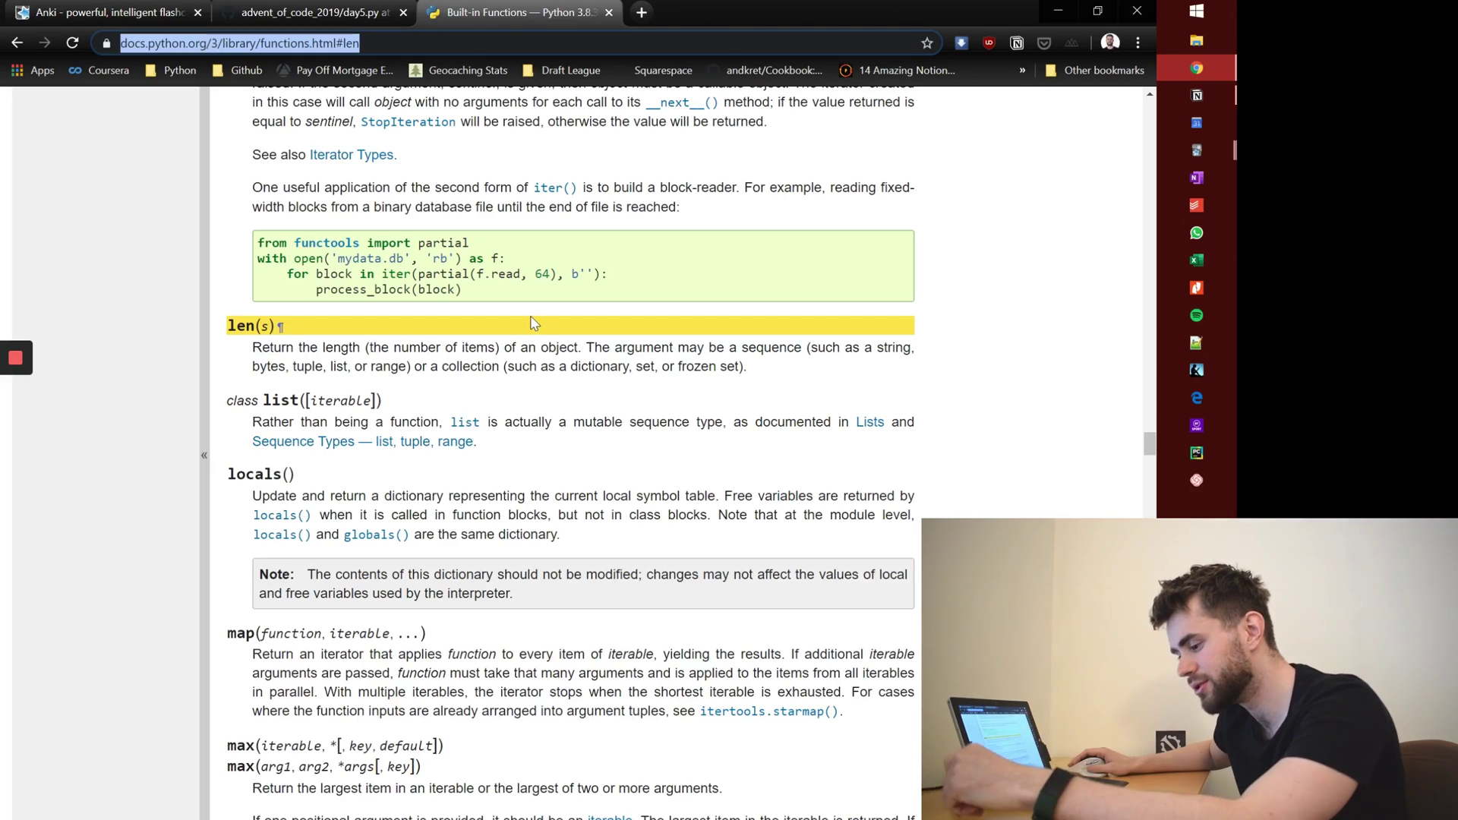
In the Add window, enter the question 'How would you get the length of a list in Python?'.
click(1197, 149)
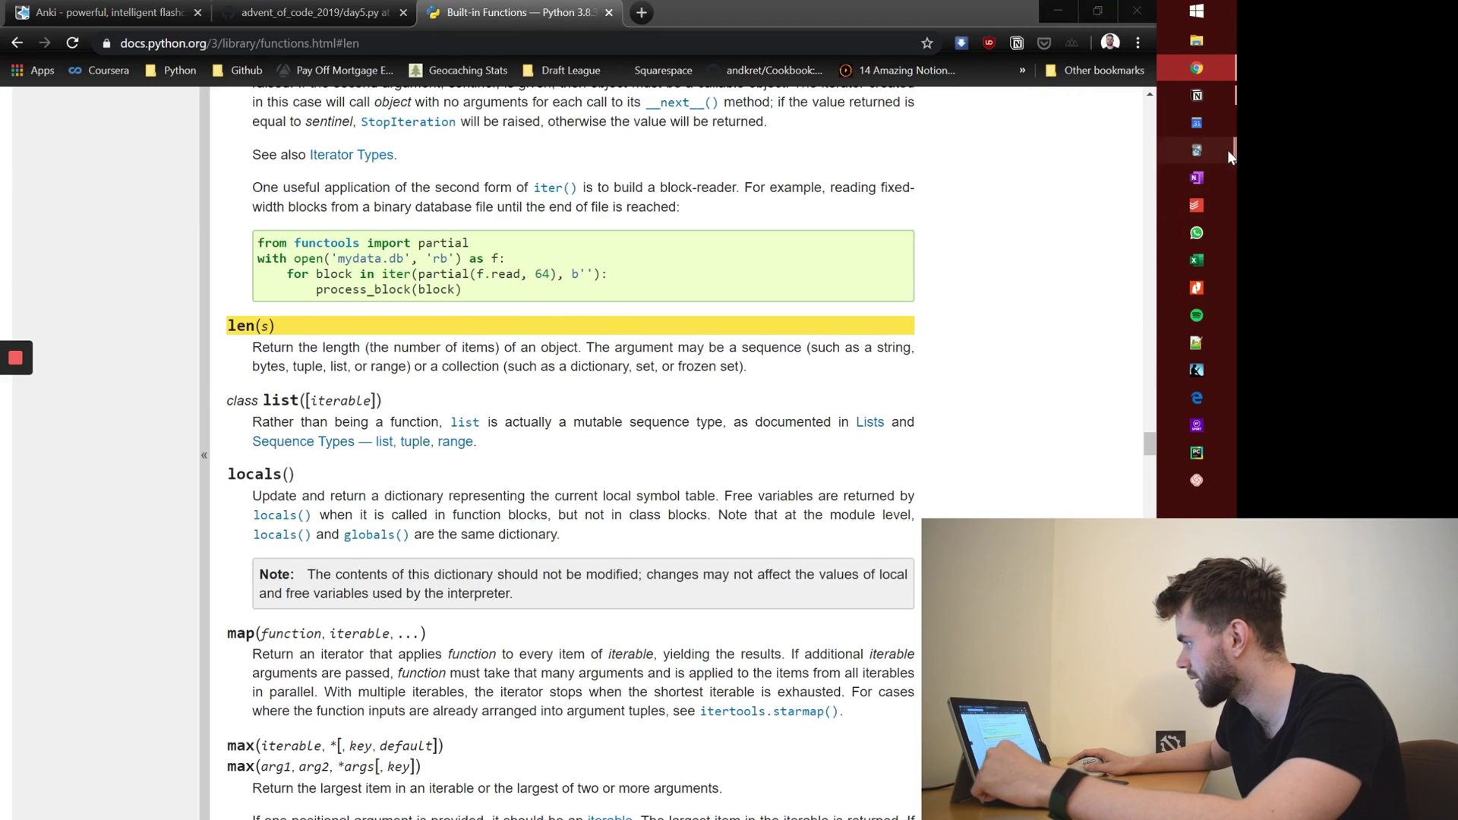
mouse_move(1061, 291)
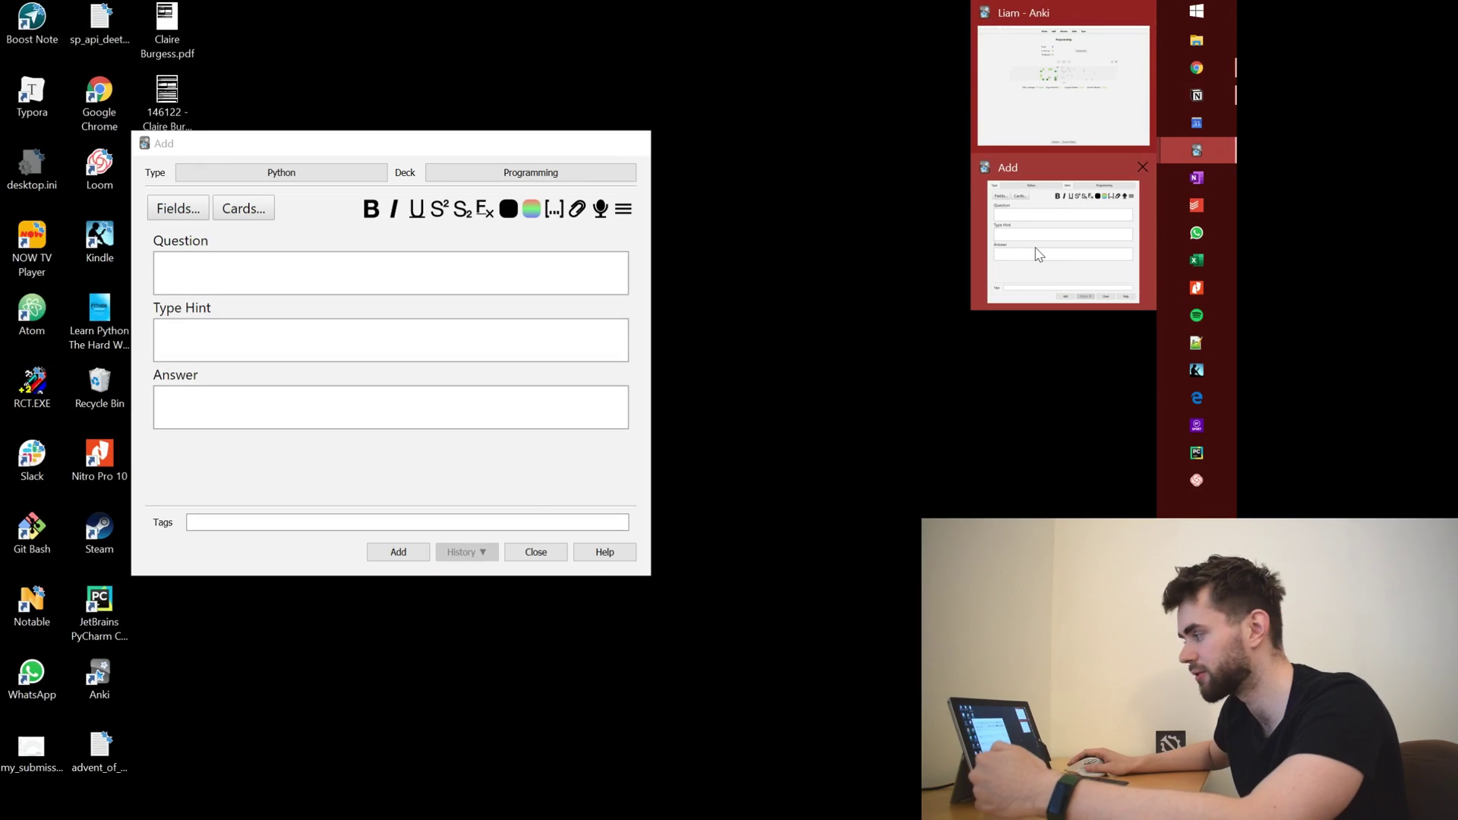
click(1038, 254)
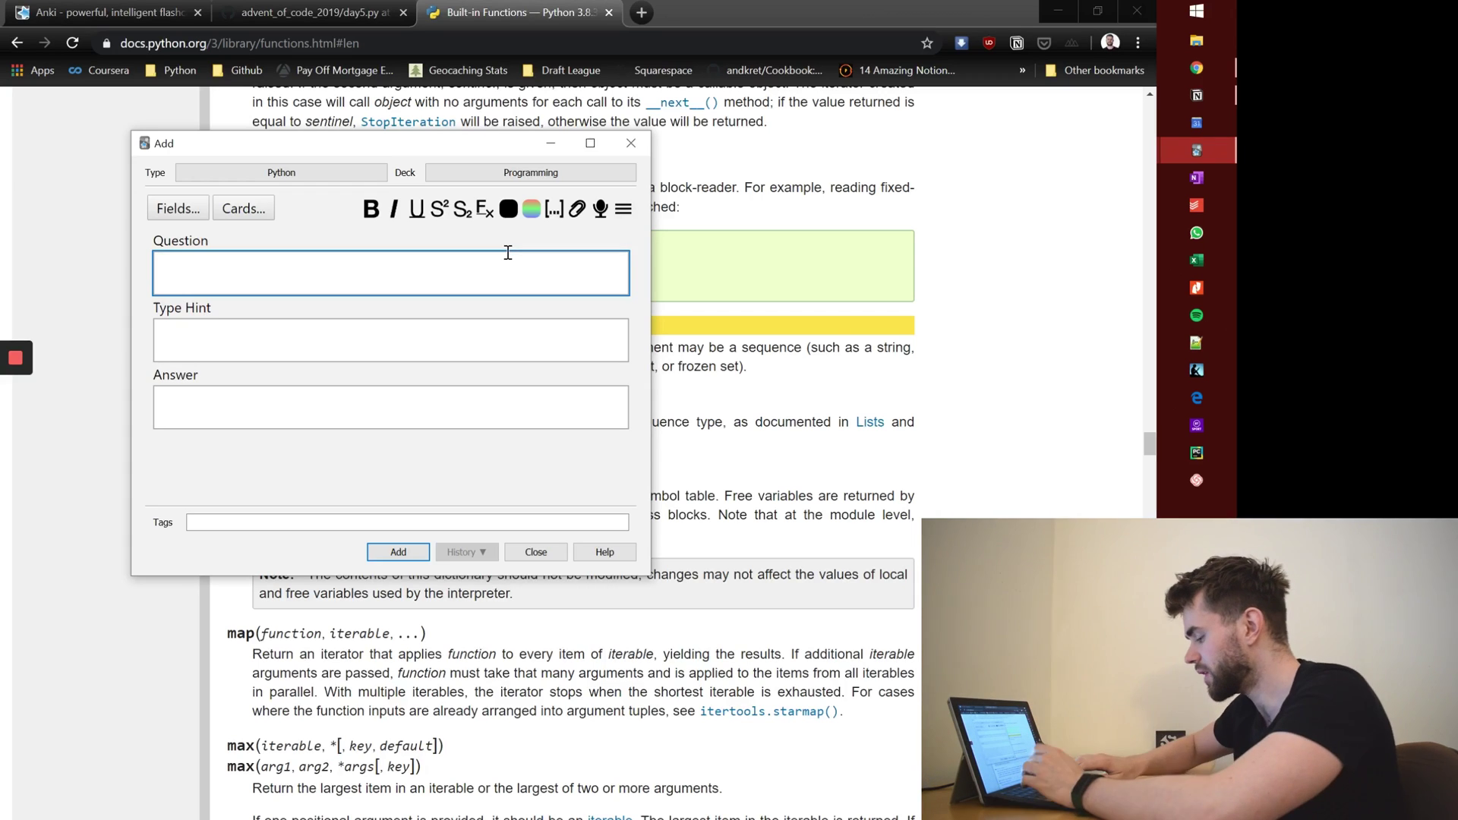
text(How would you )
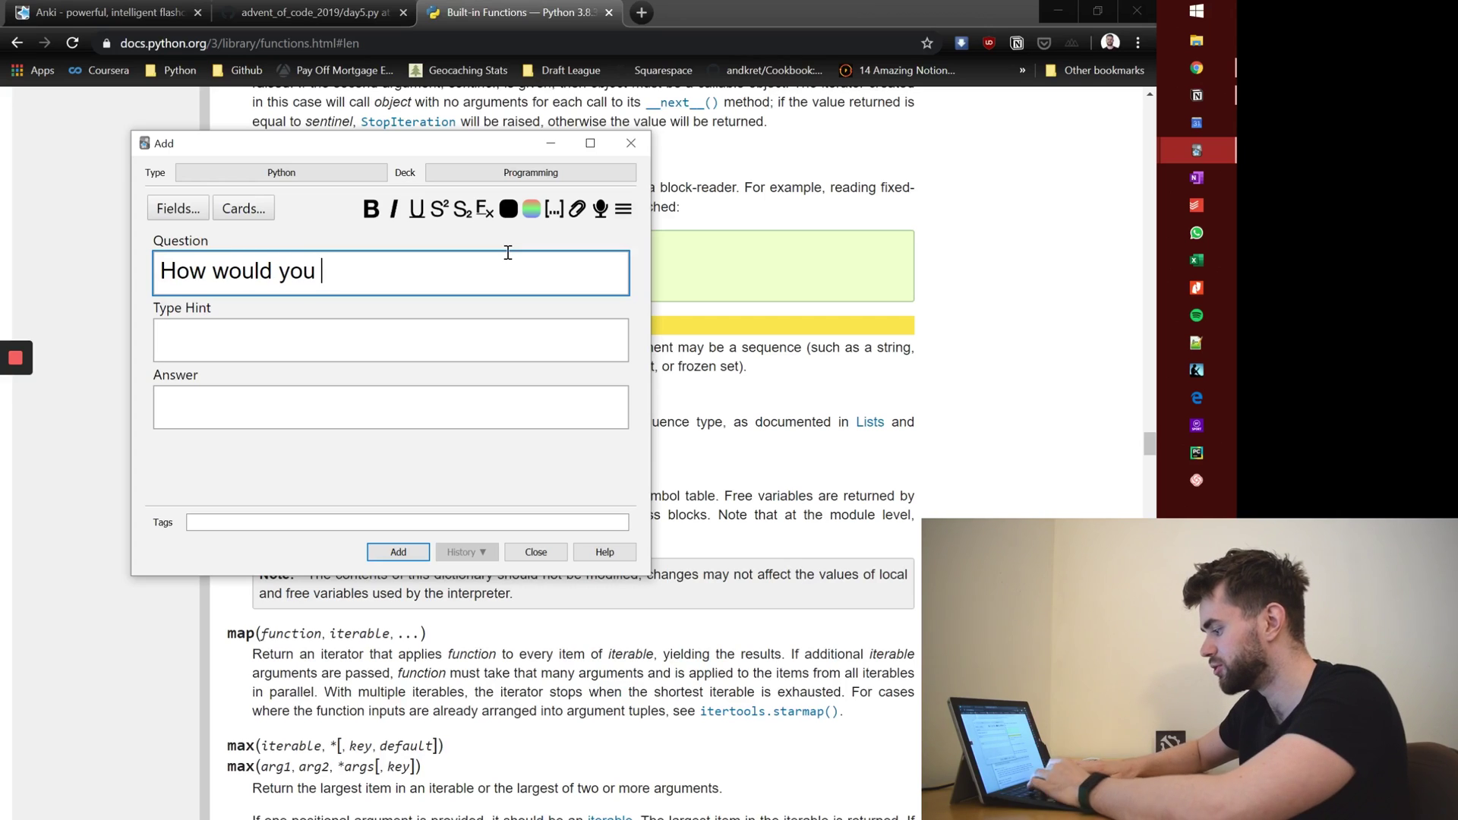
text(get the lis)
key(BackSpace)
key(BackSpace)
text(ength)
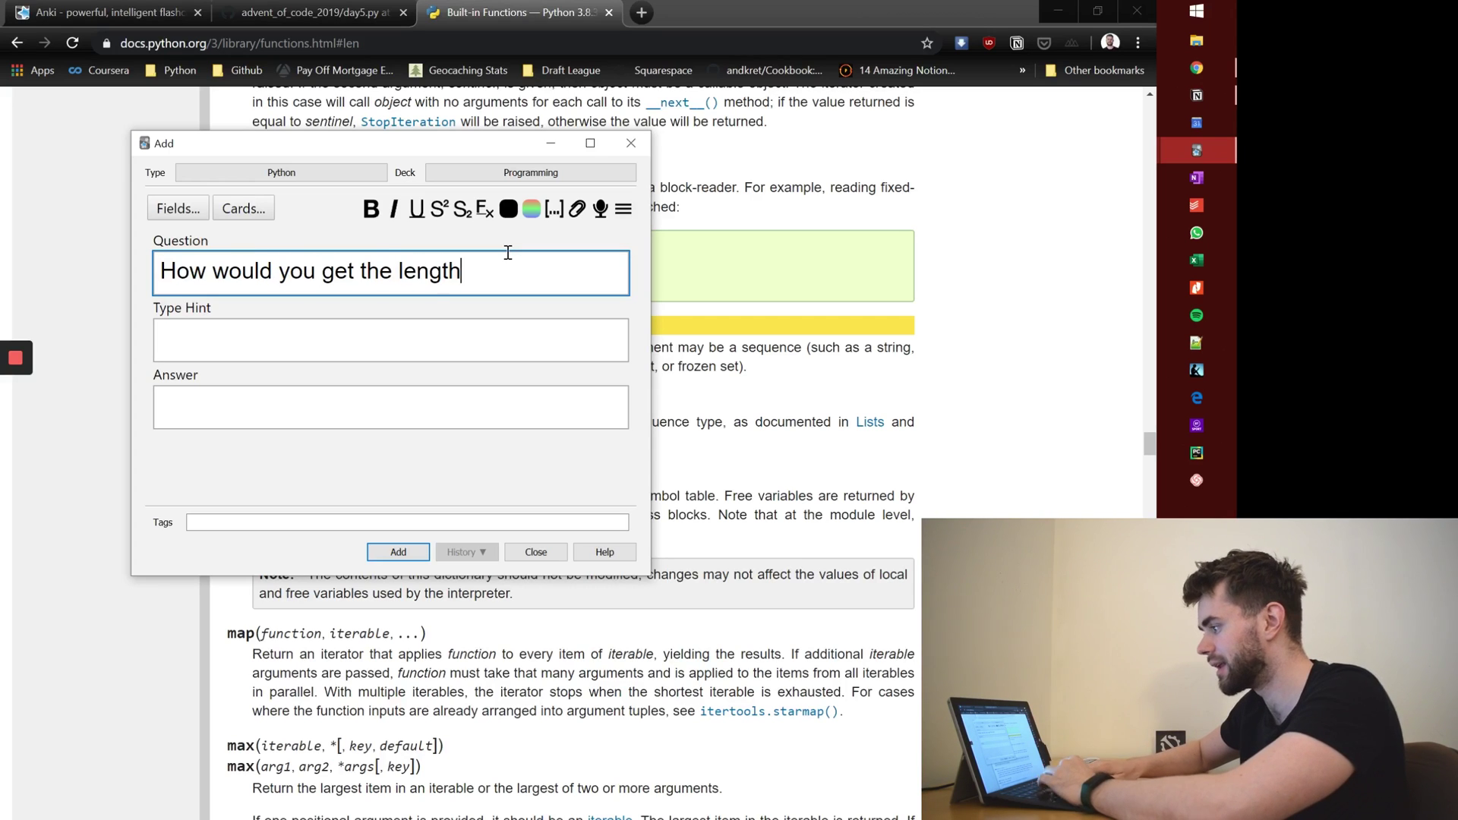
text( of )
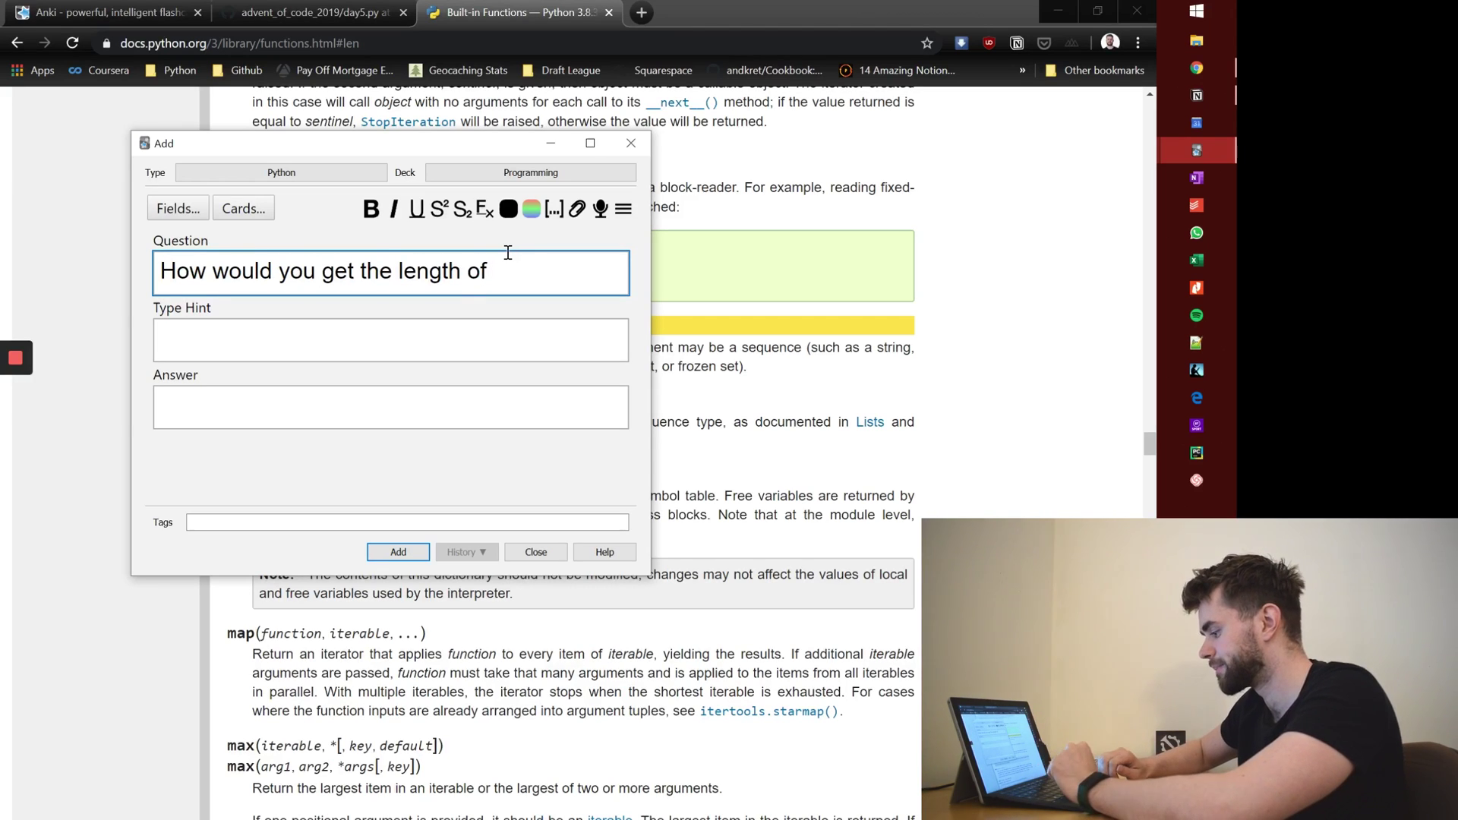
text(a list )
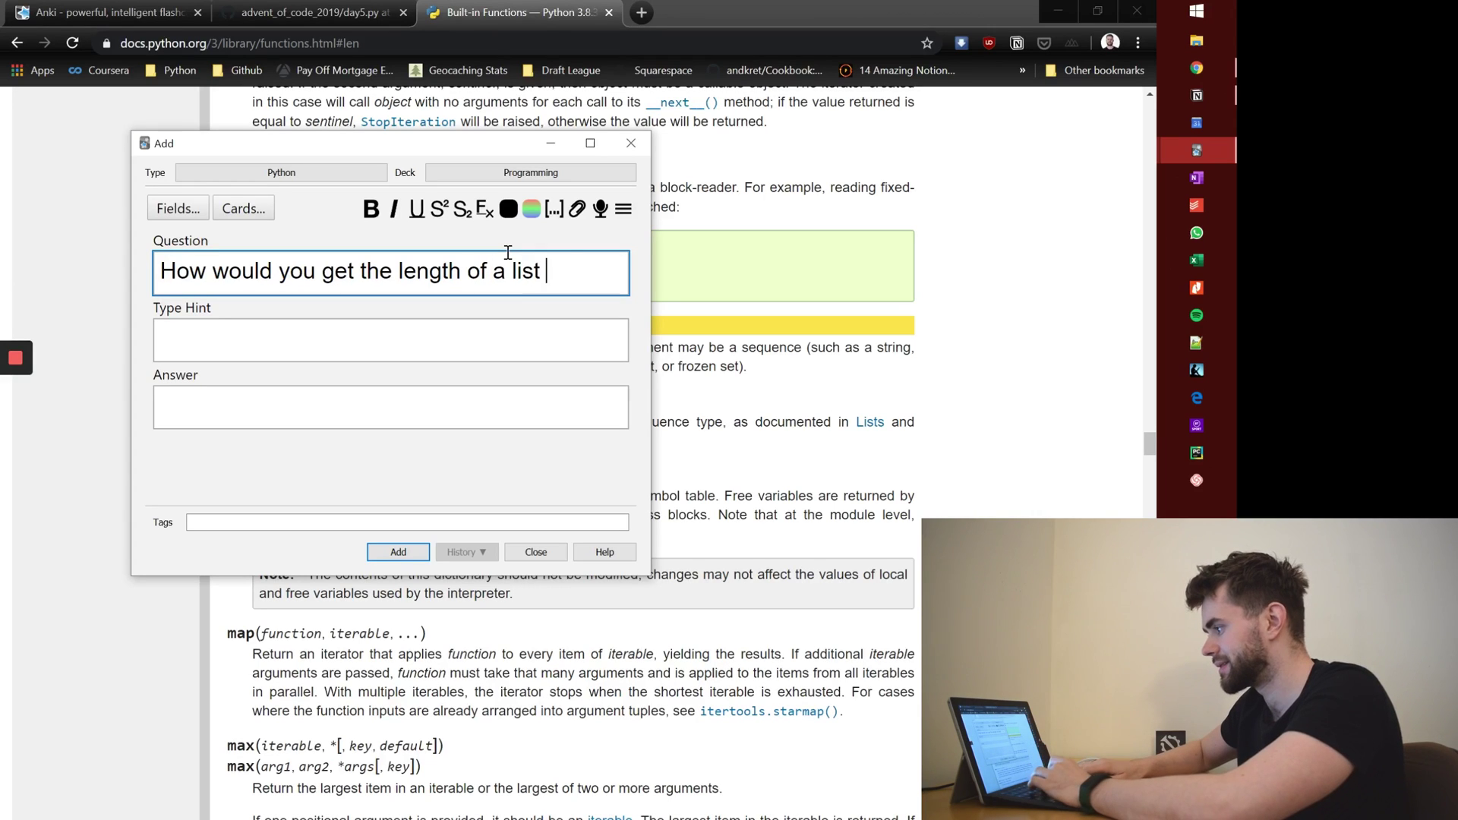
text(in Python?)
key(Tab)
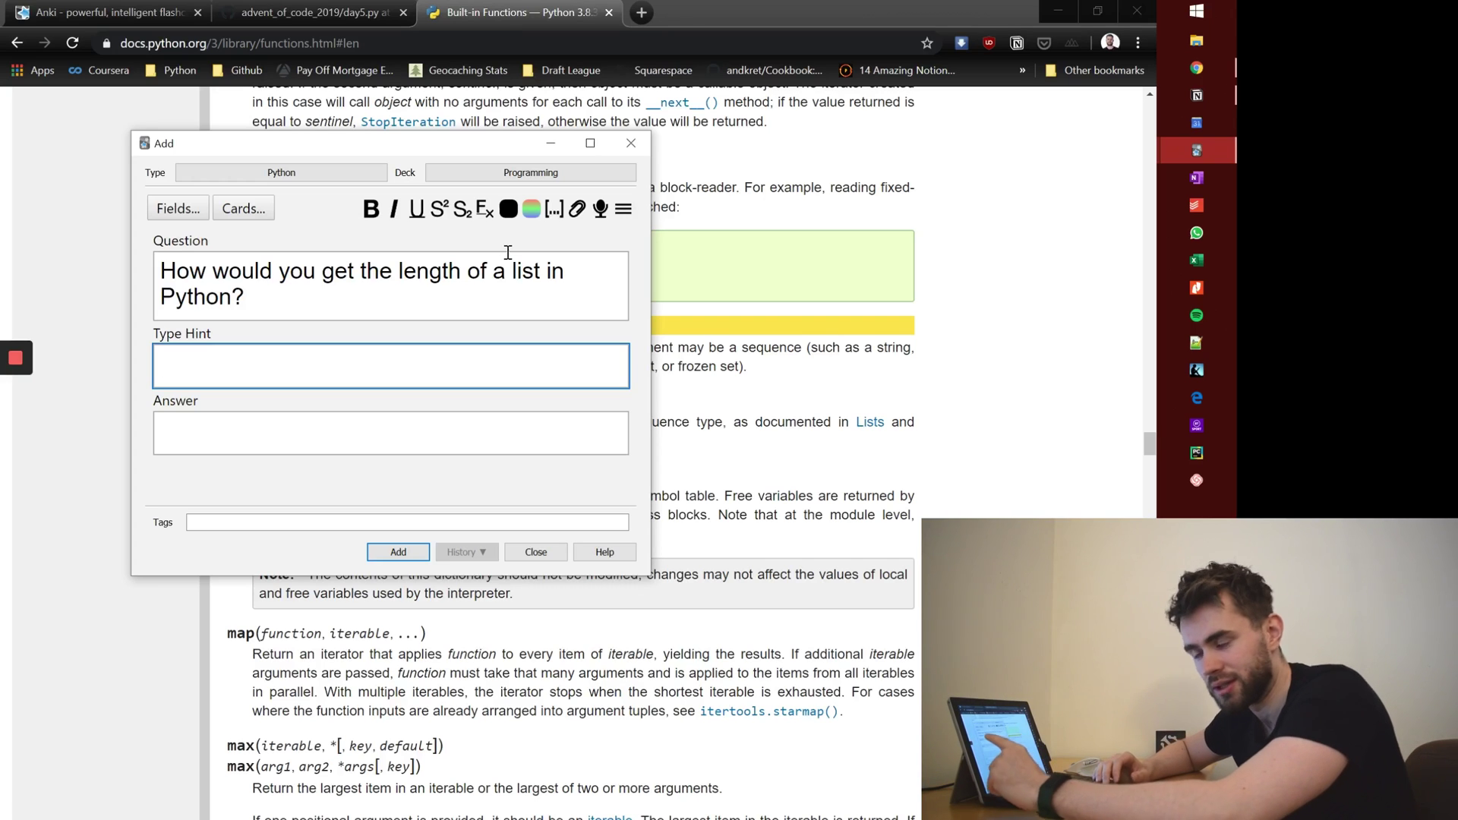
Fill in answer len(my_list) and type hint my_list, then add the card.
click(391, 432)
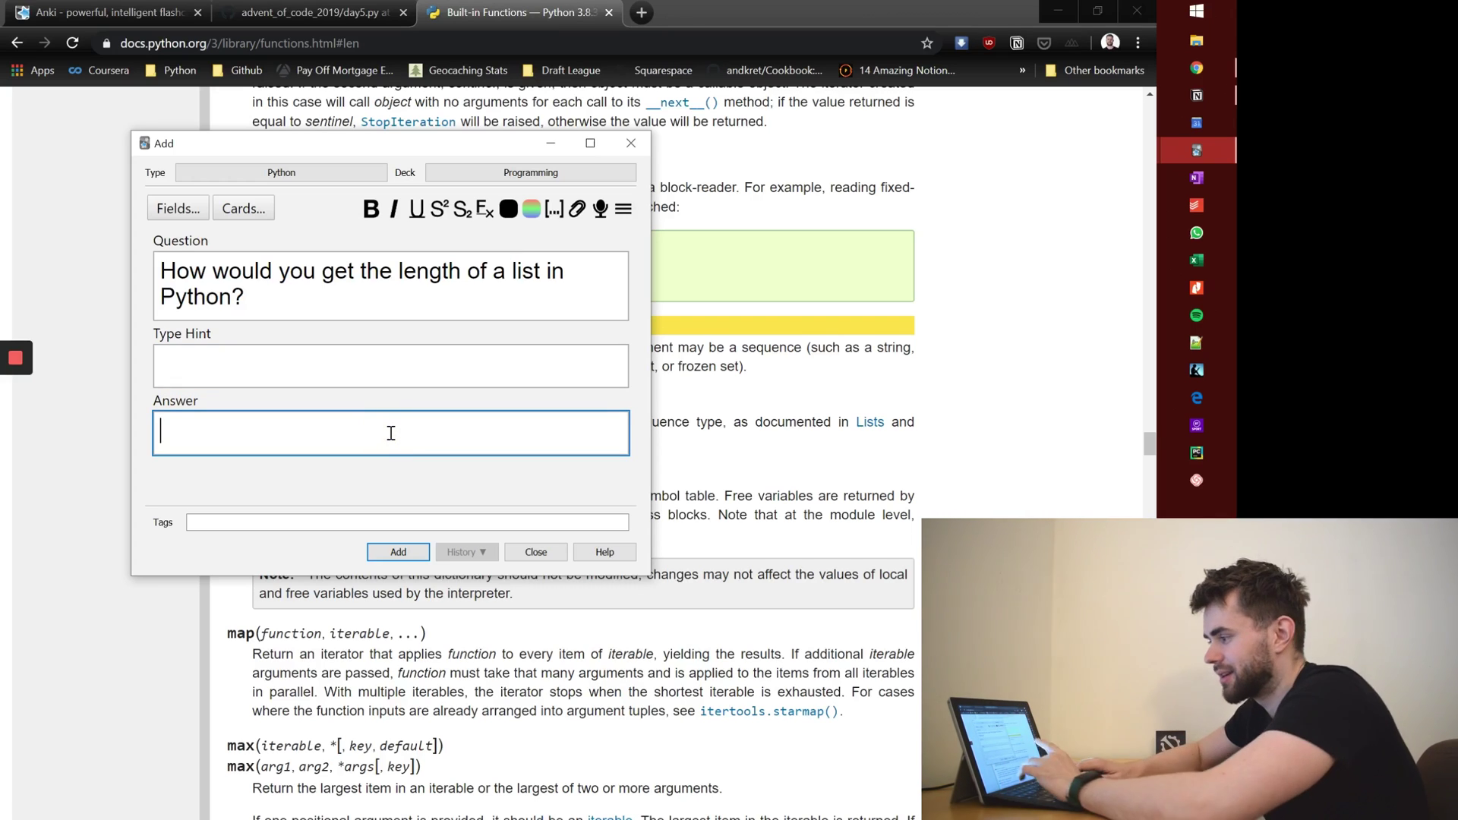
text(len(my_list))
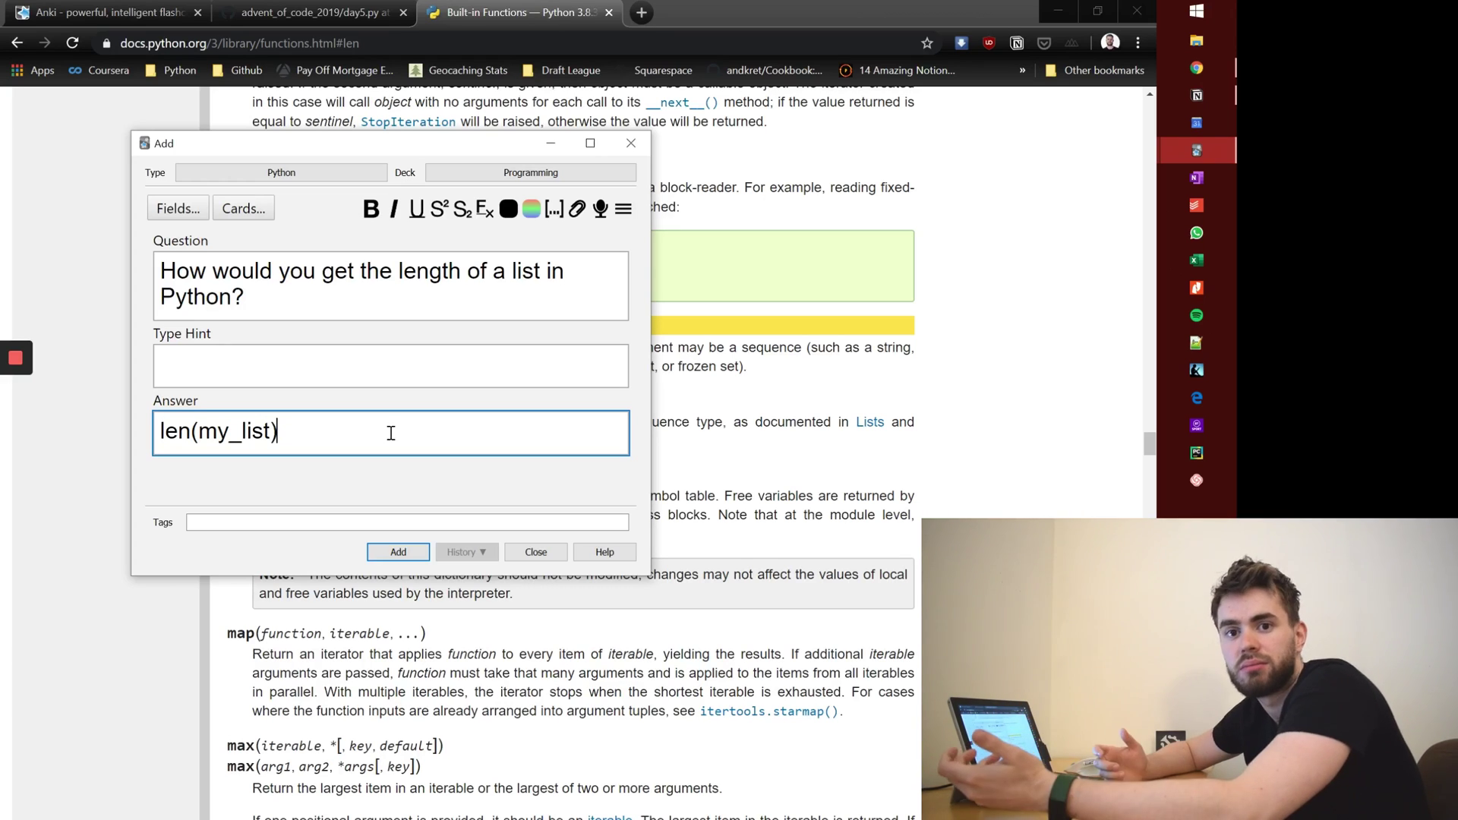
click(334, 375)
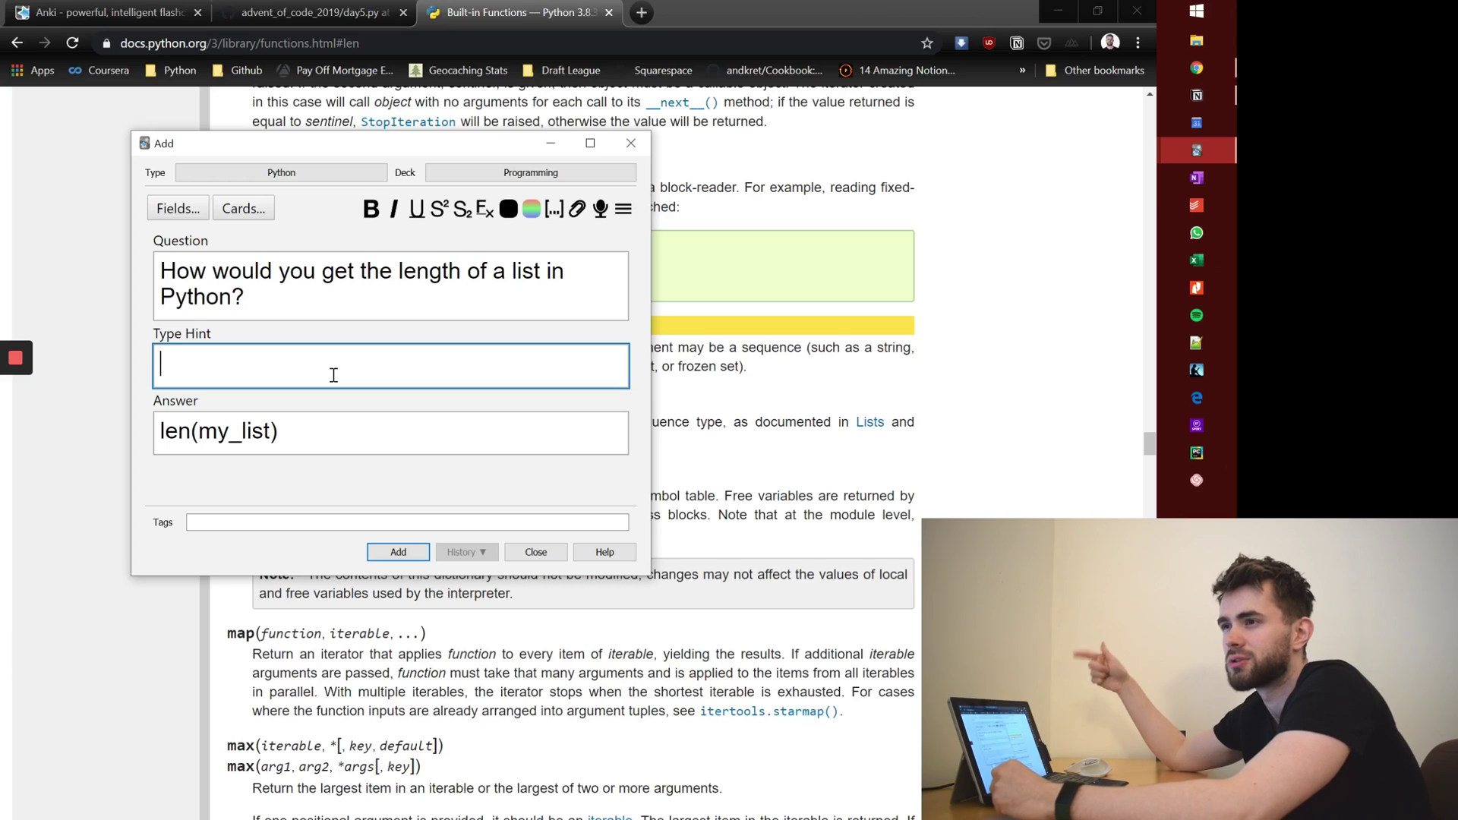
text(my_list)
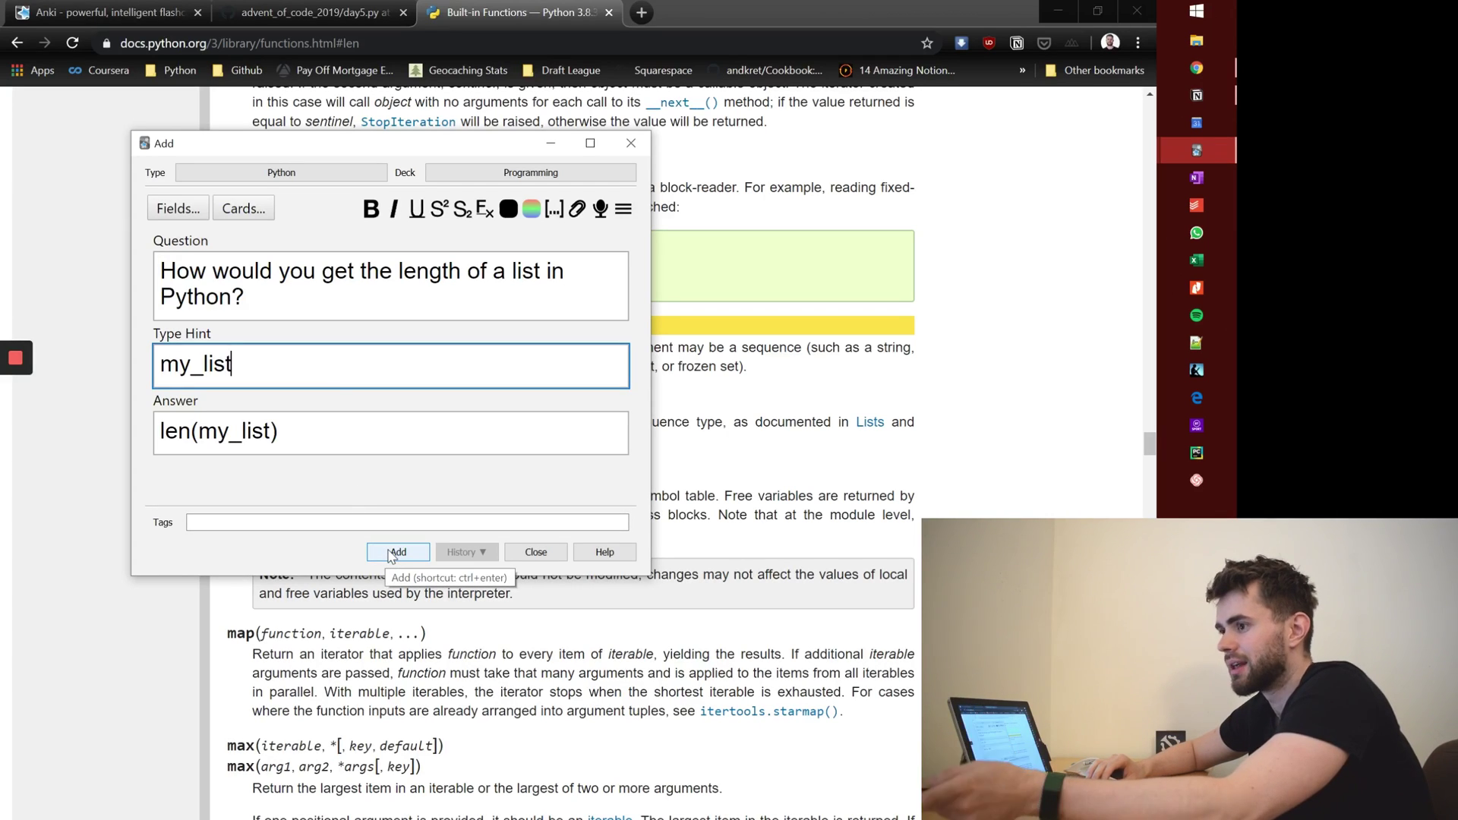
click(392, 554)
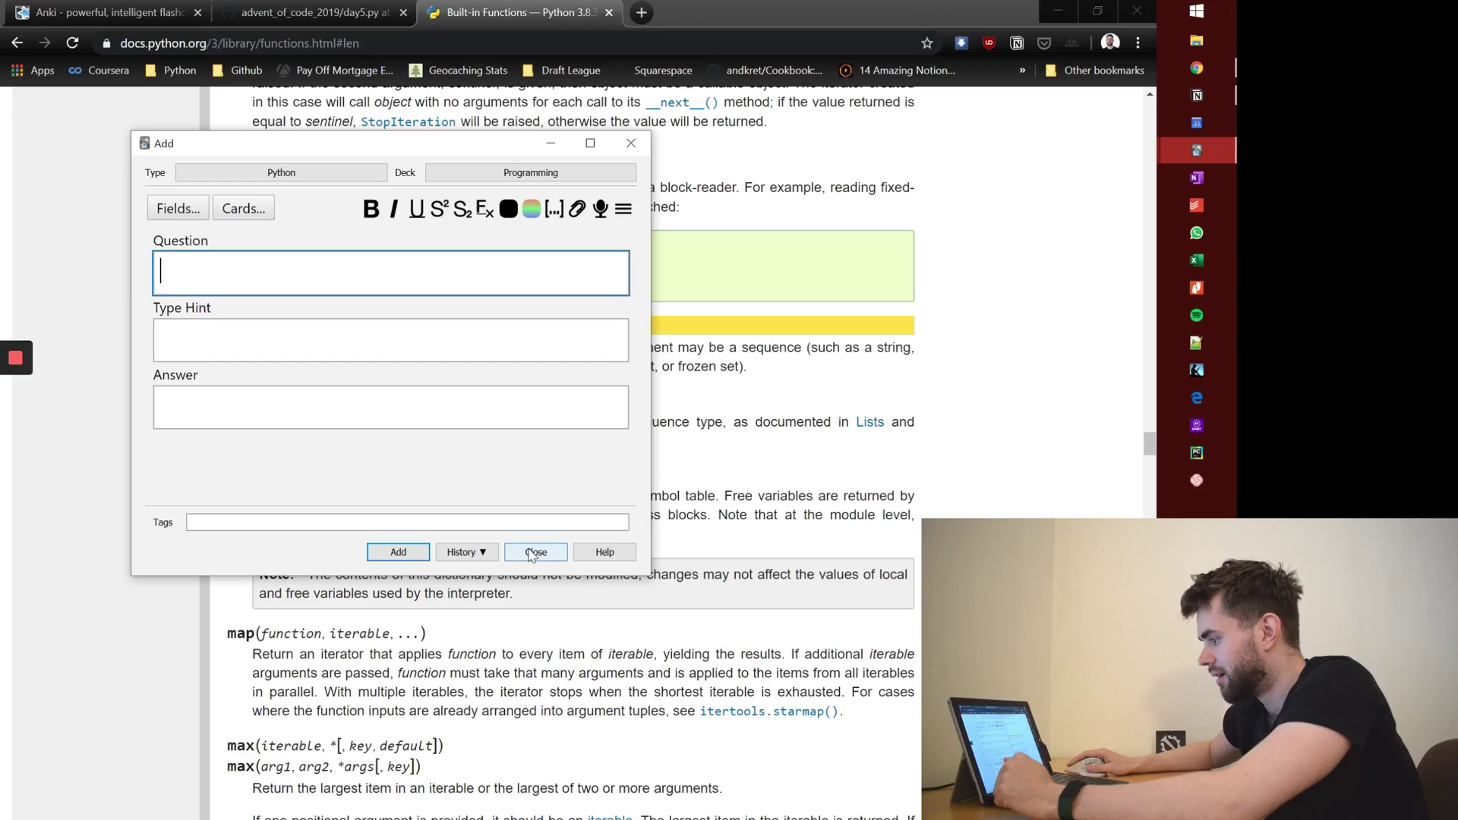
Close the Add form and bring the main Anki window back to the front.
click(534, 552)
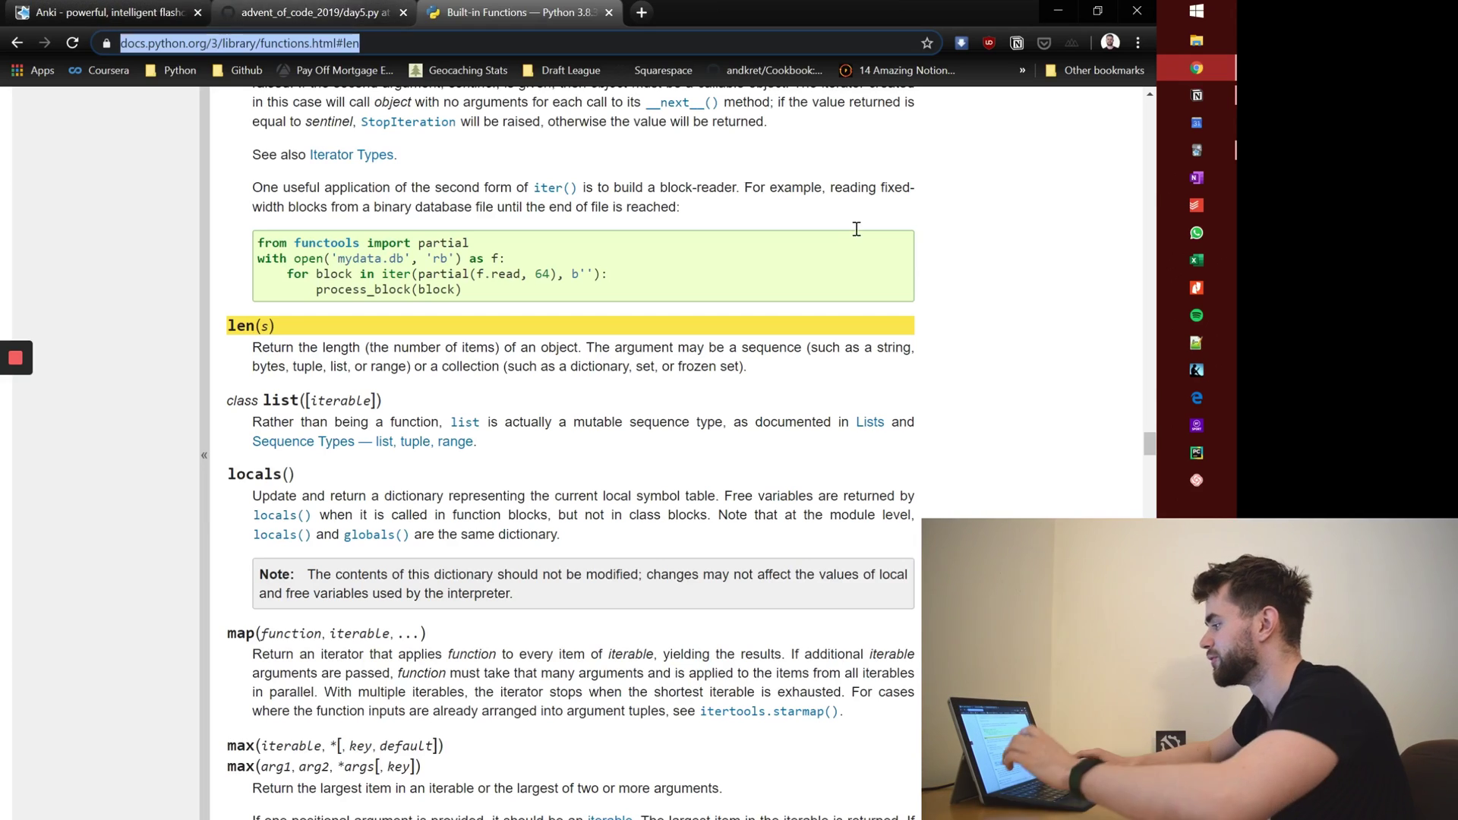
click(1198, 151)
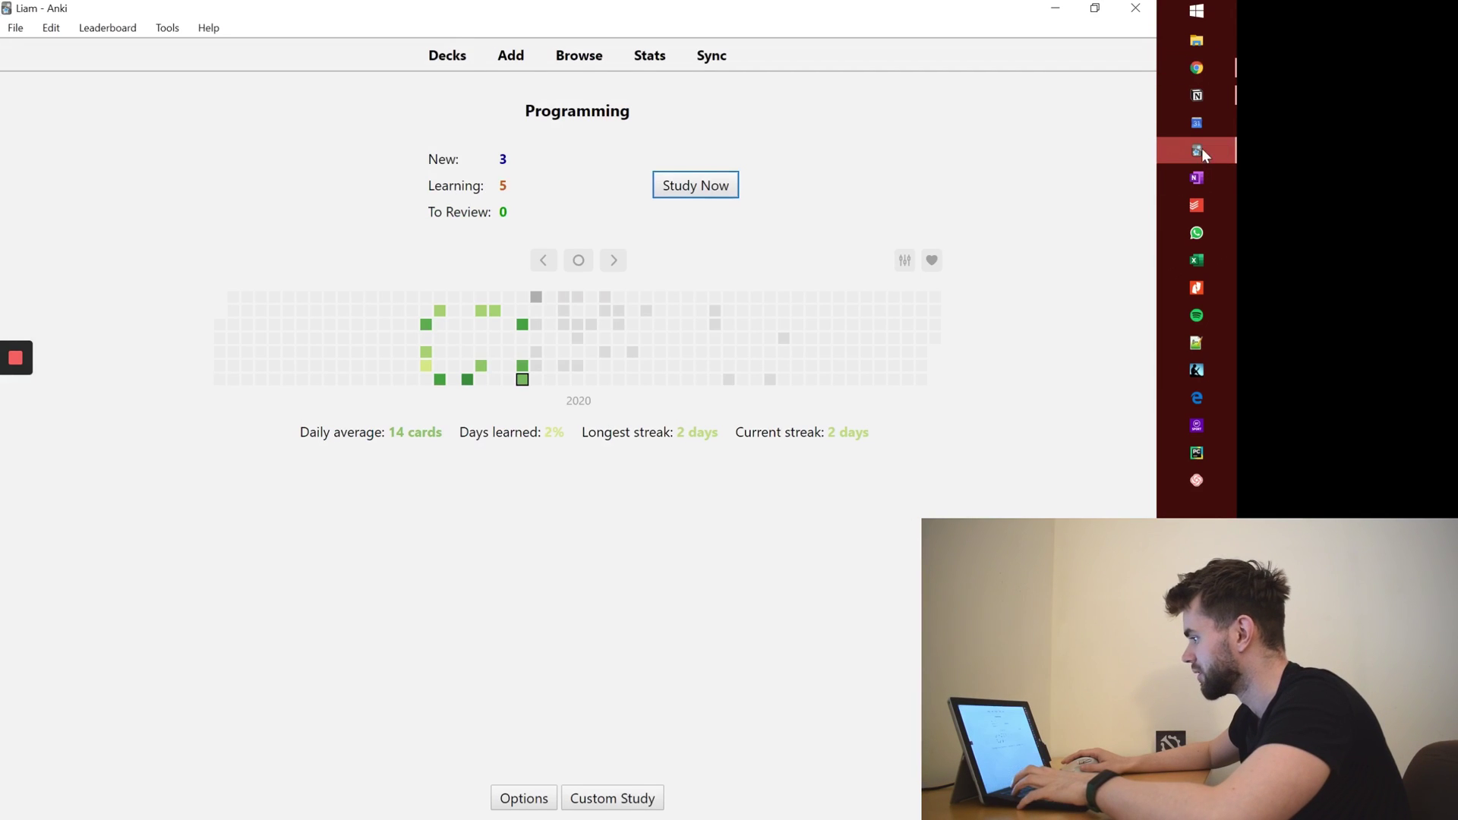
Study the deck: answer console.WriteLine("Hello World") and rate it Again, then answer Console.ReadLine().
click(692, 189)
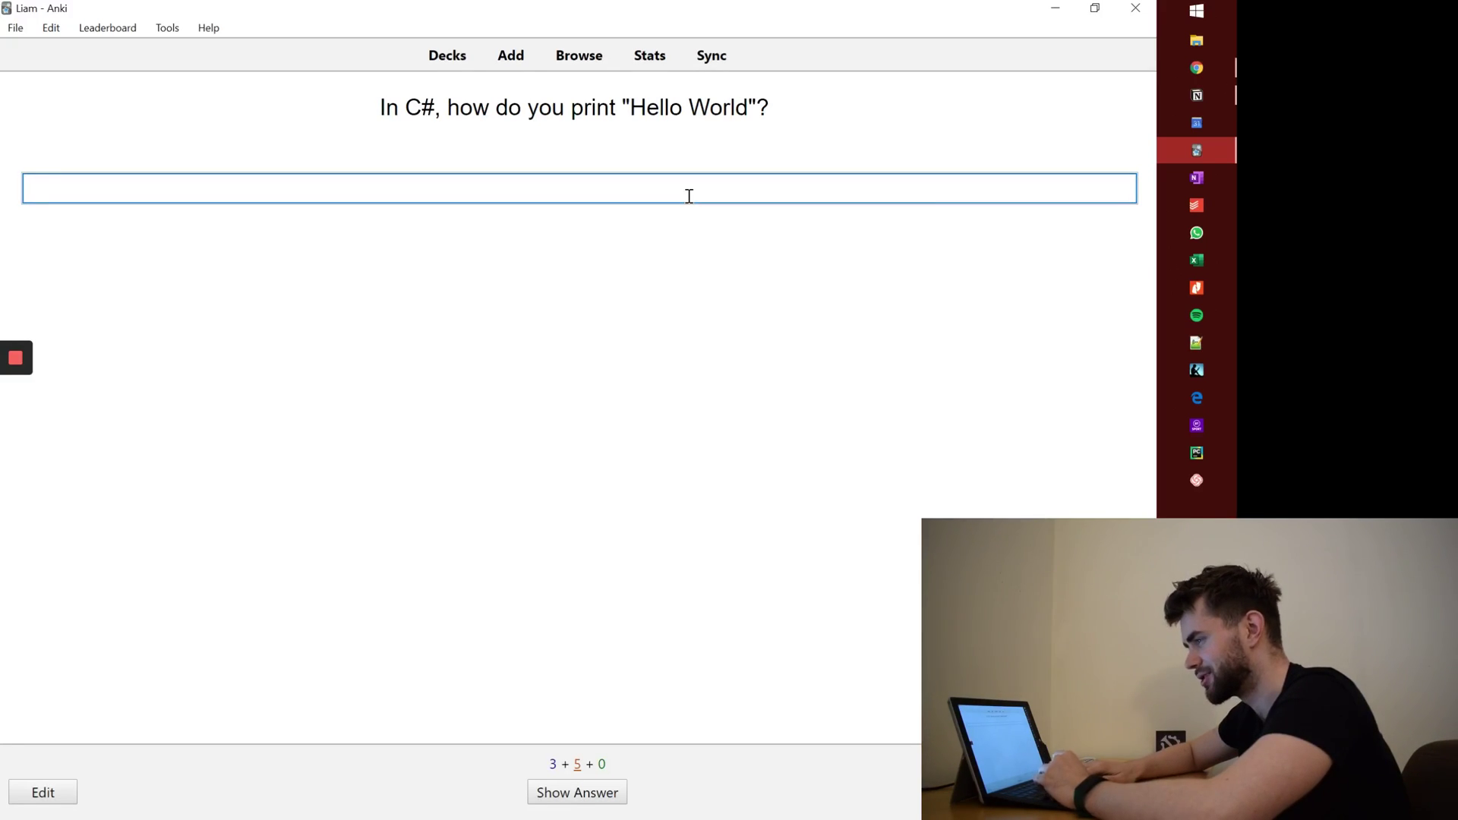
text(console.)
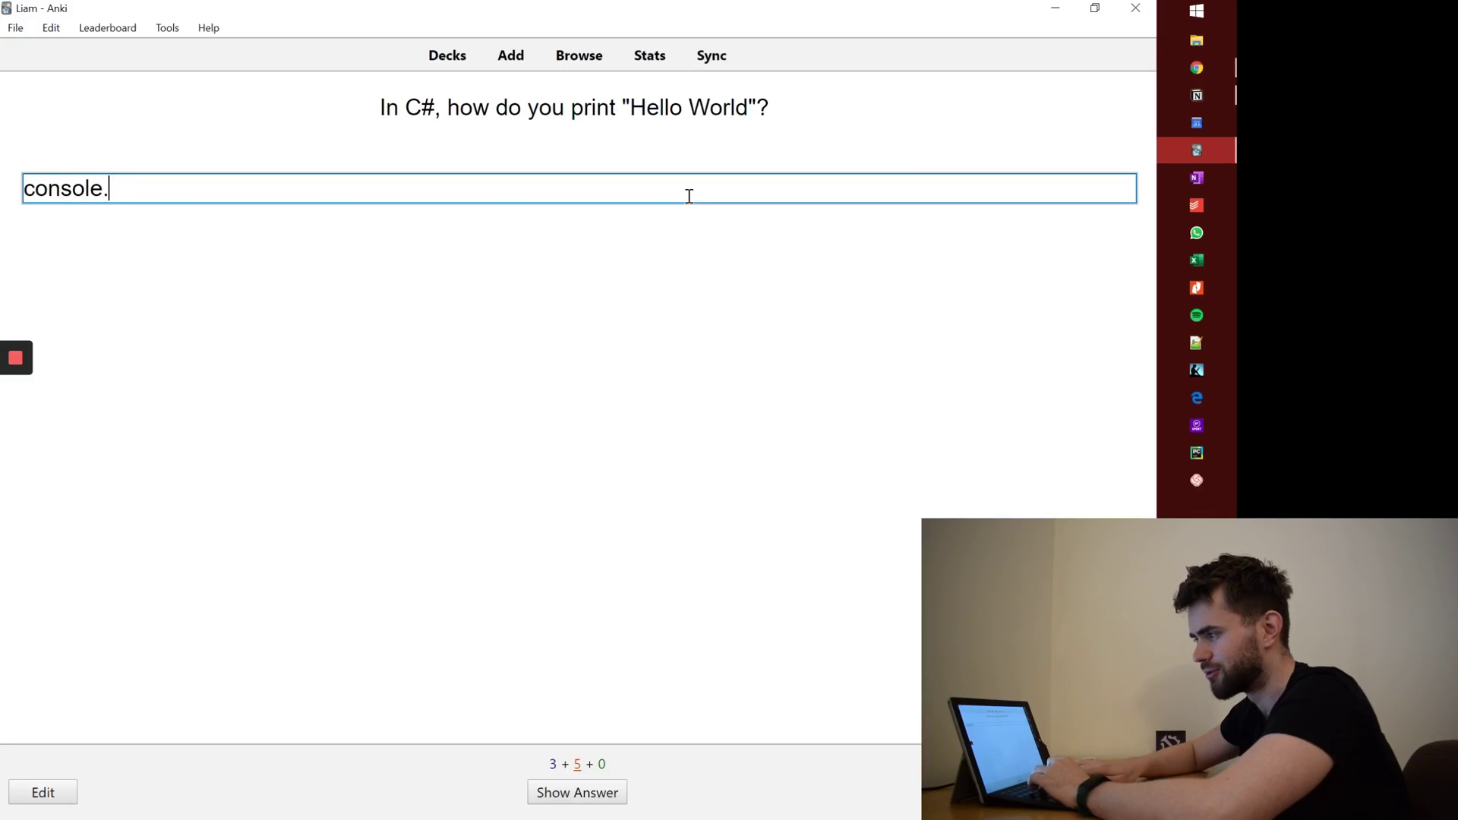
text(WriteLin)
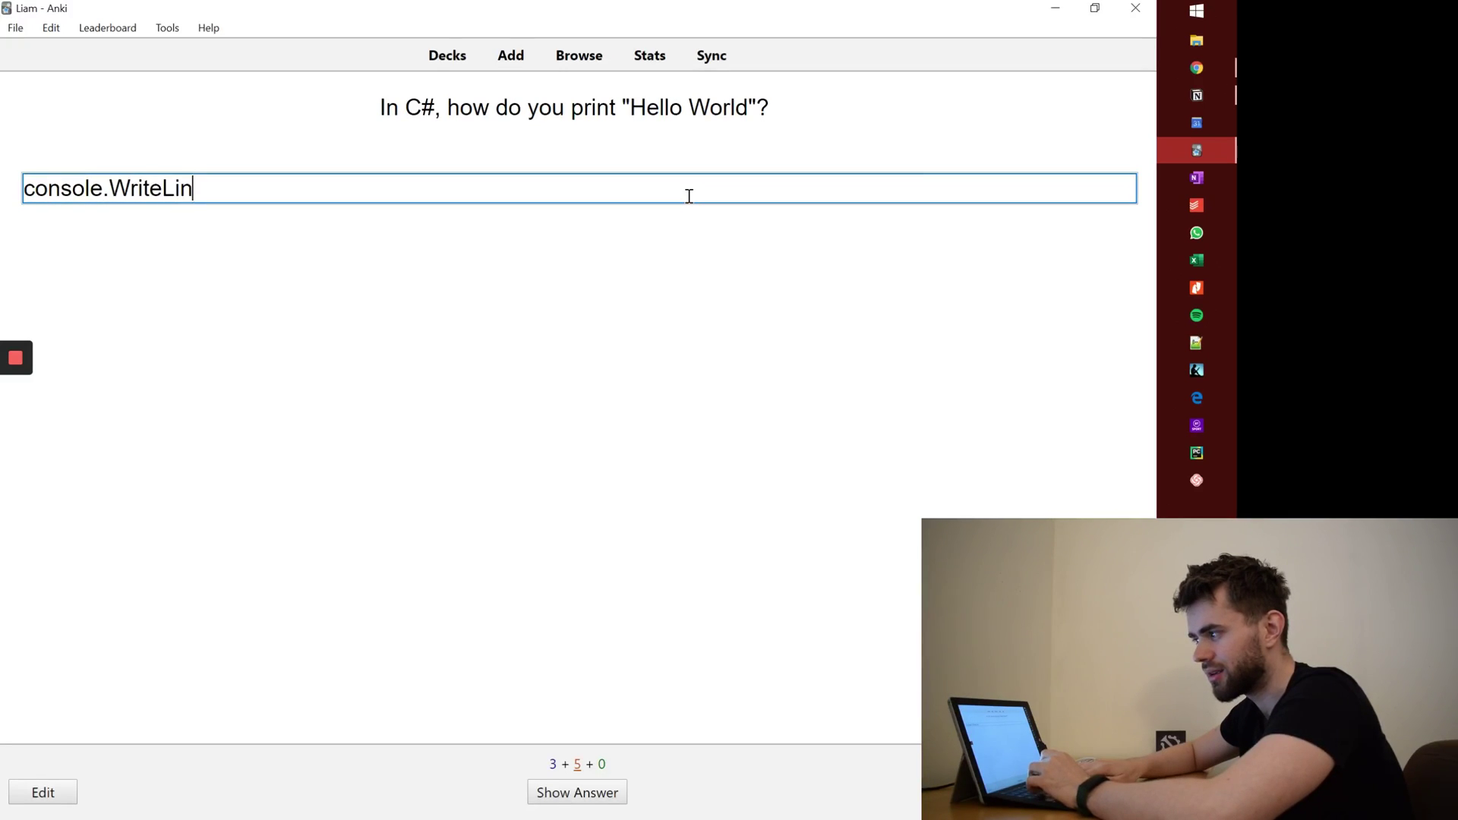
text(e("H)
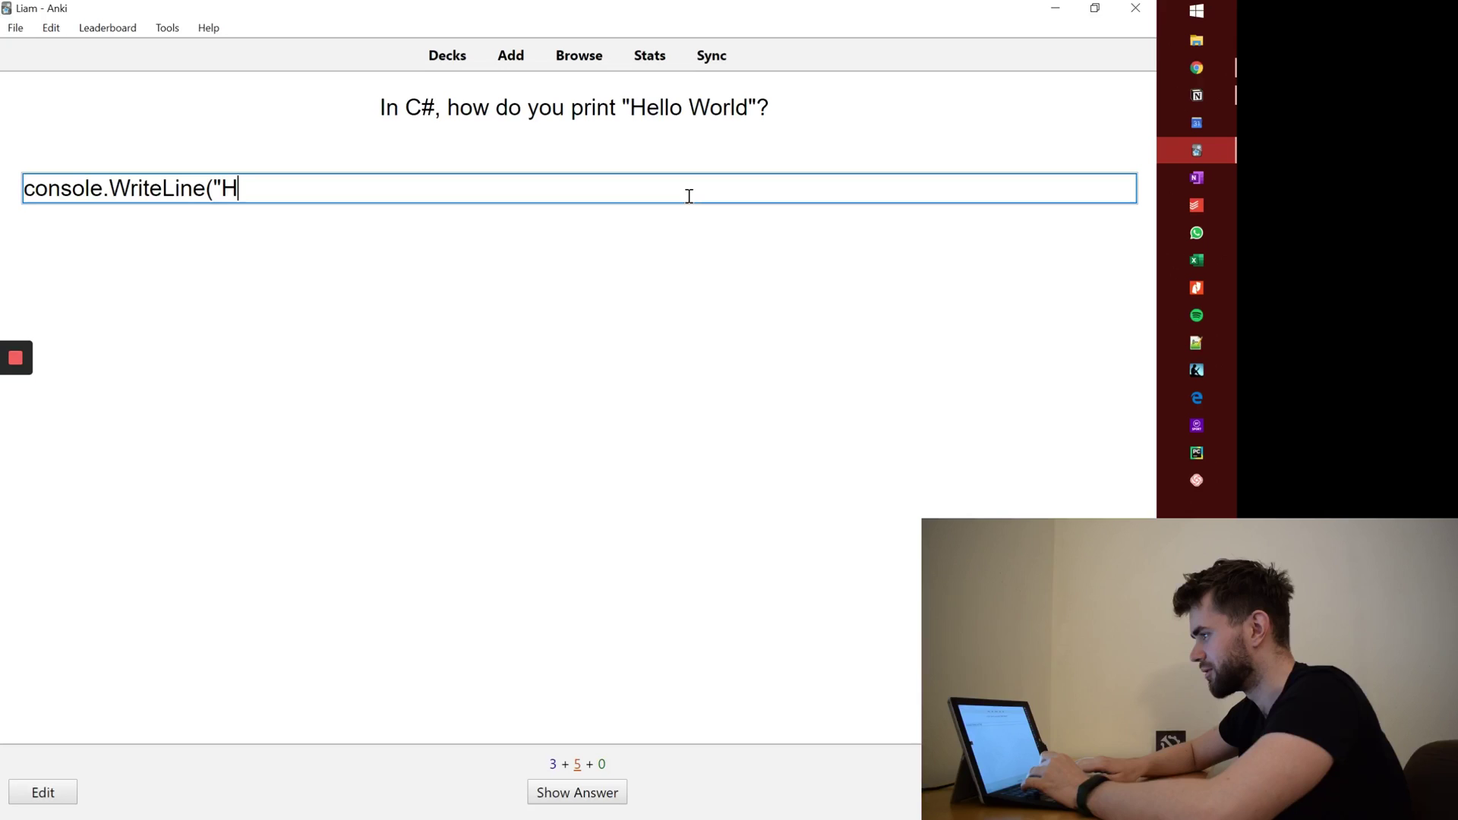
text(ello World"))
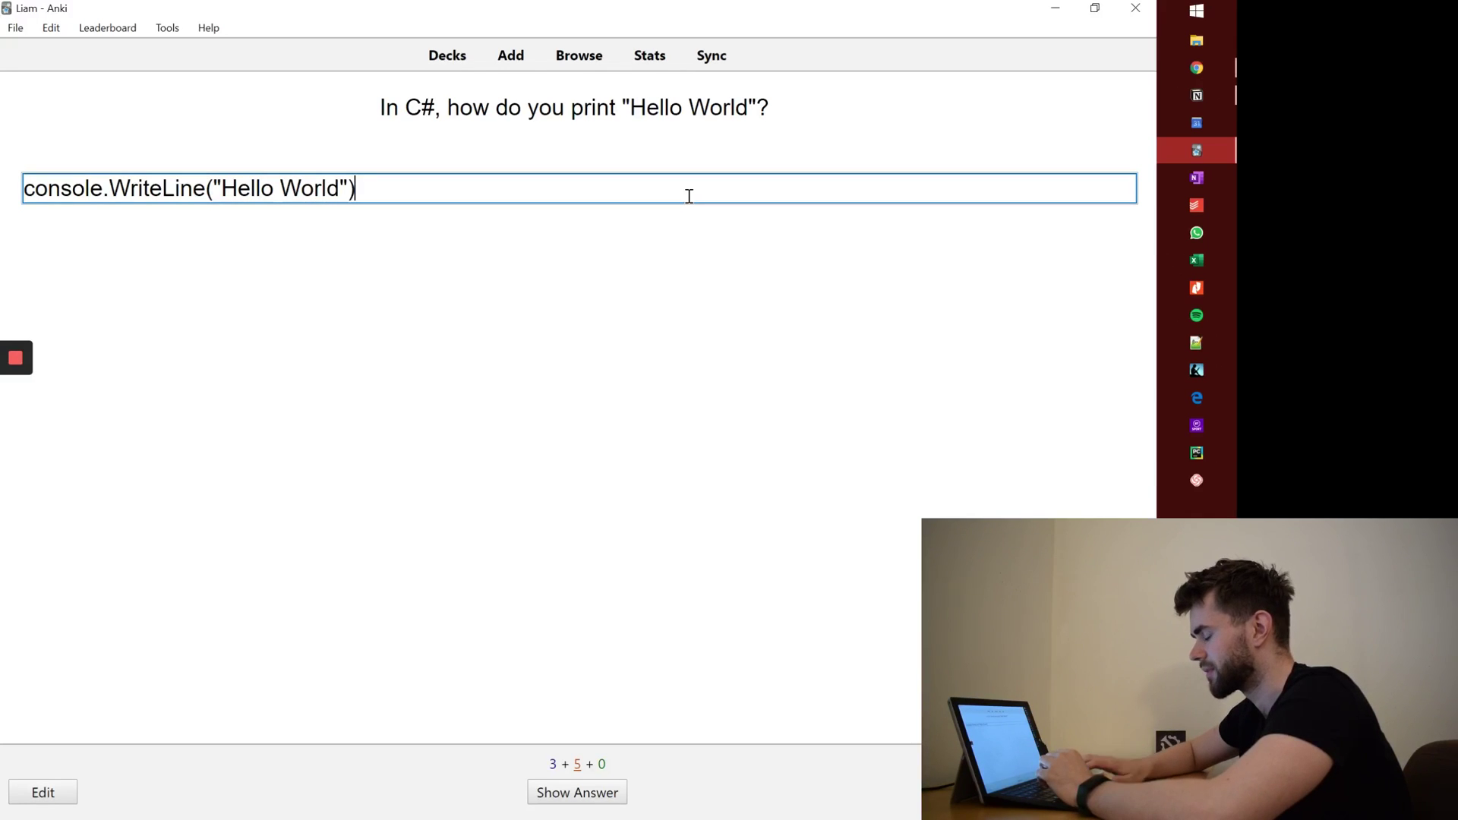
key(Return)
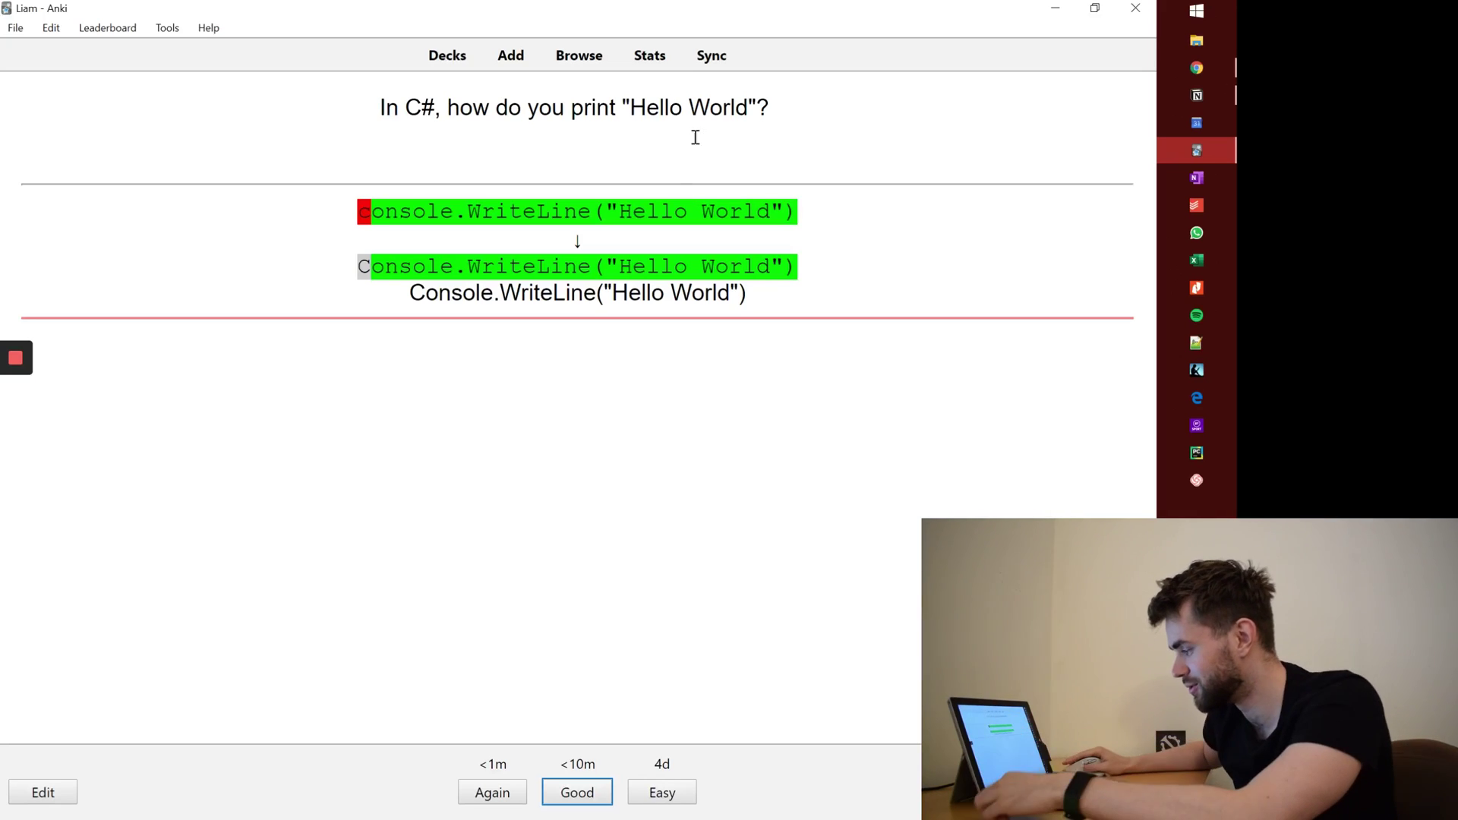
click(466, 793)
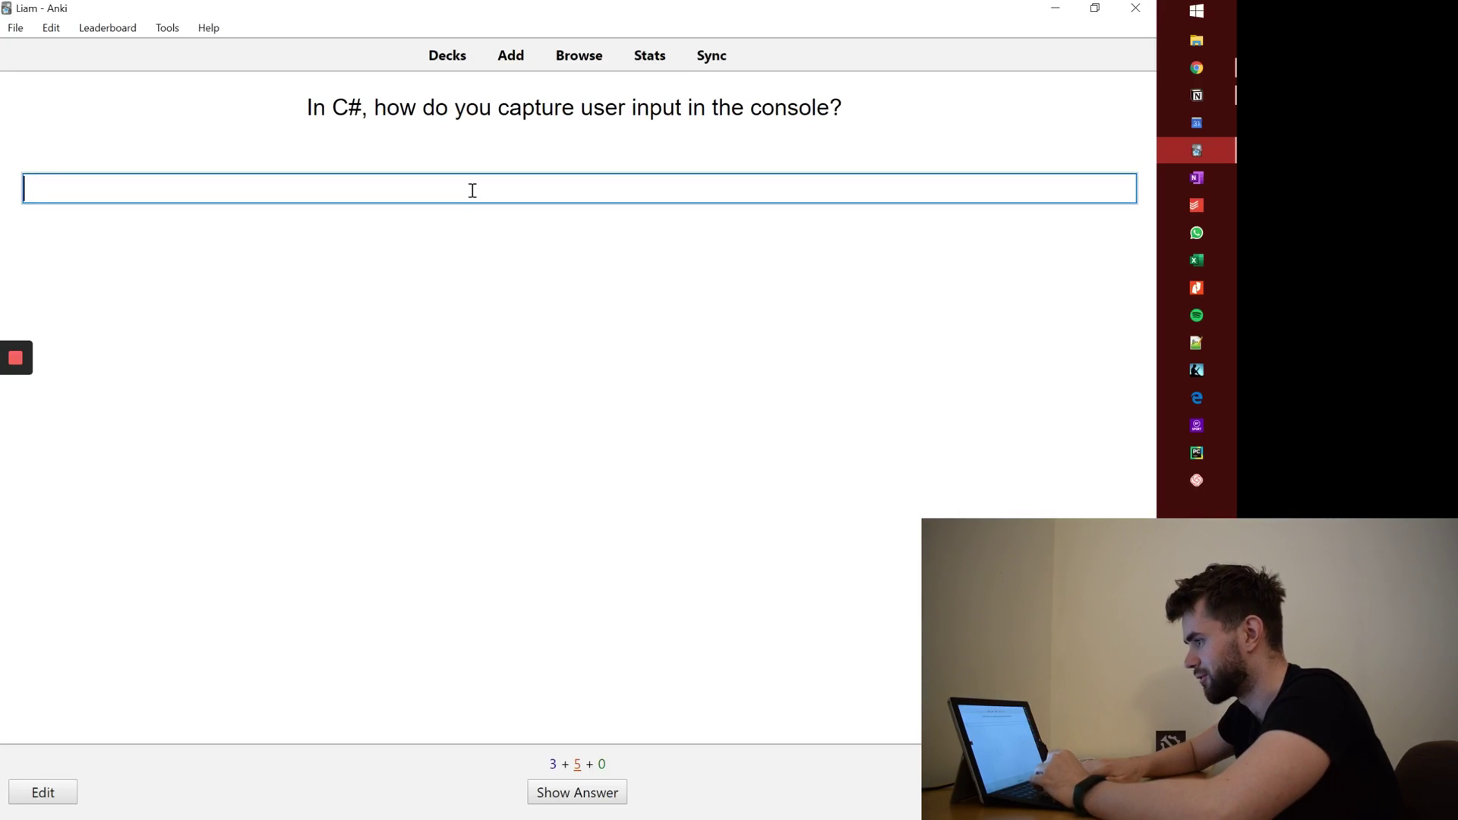
text(Console.)
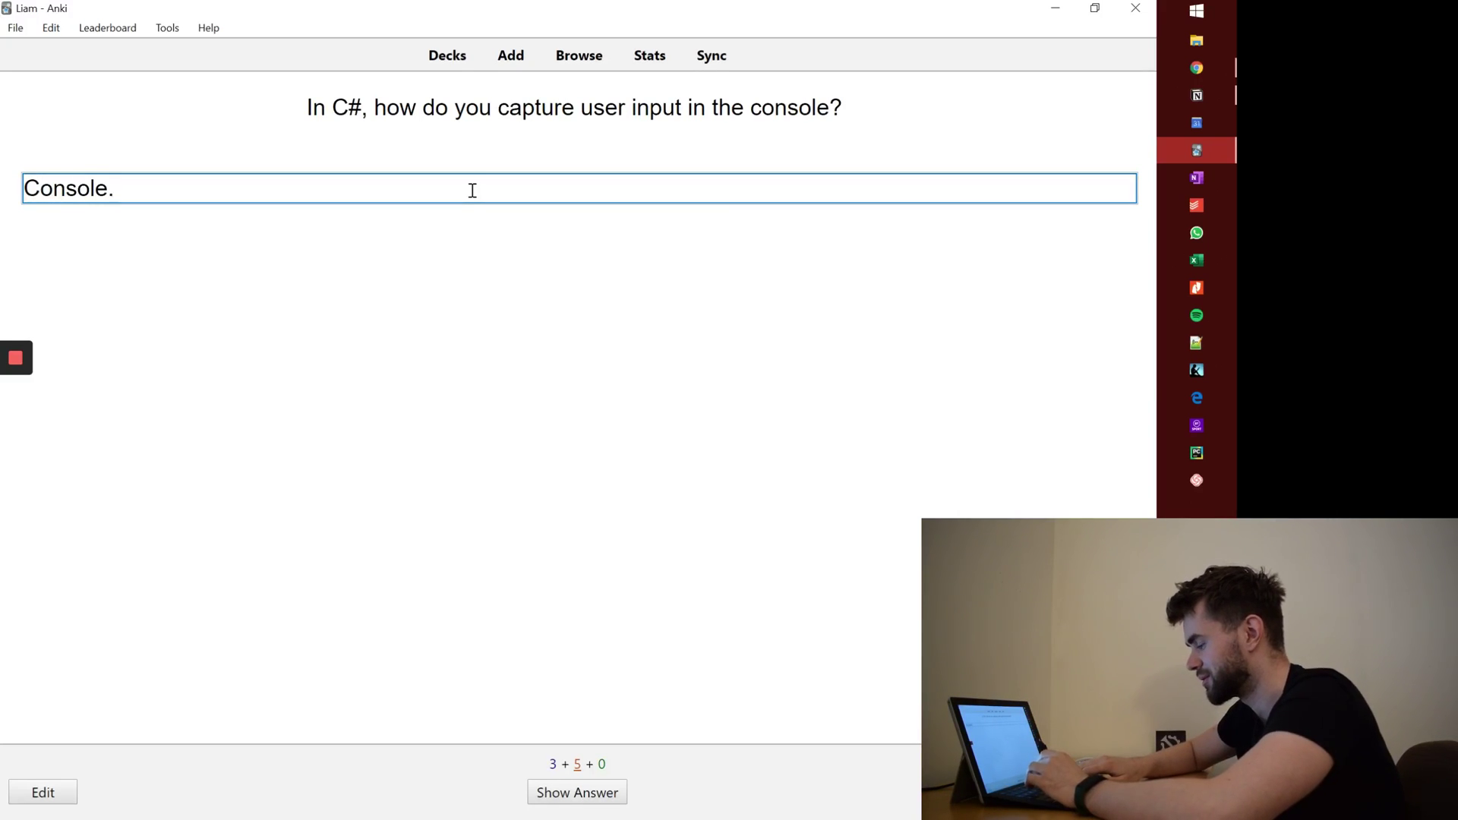
text(ReadL)
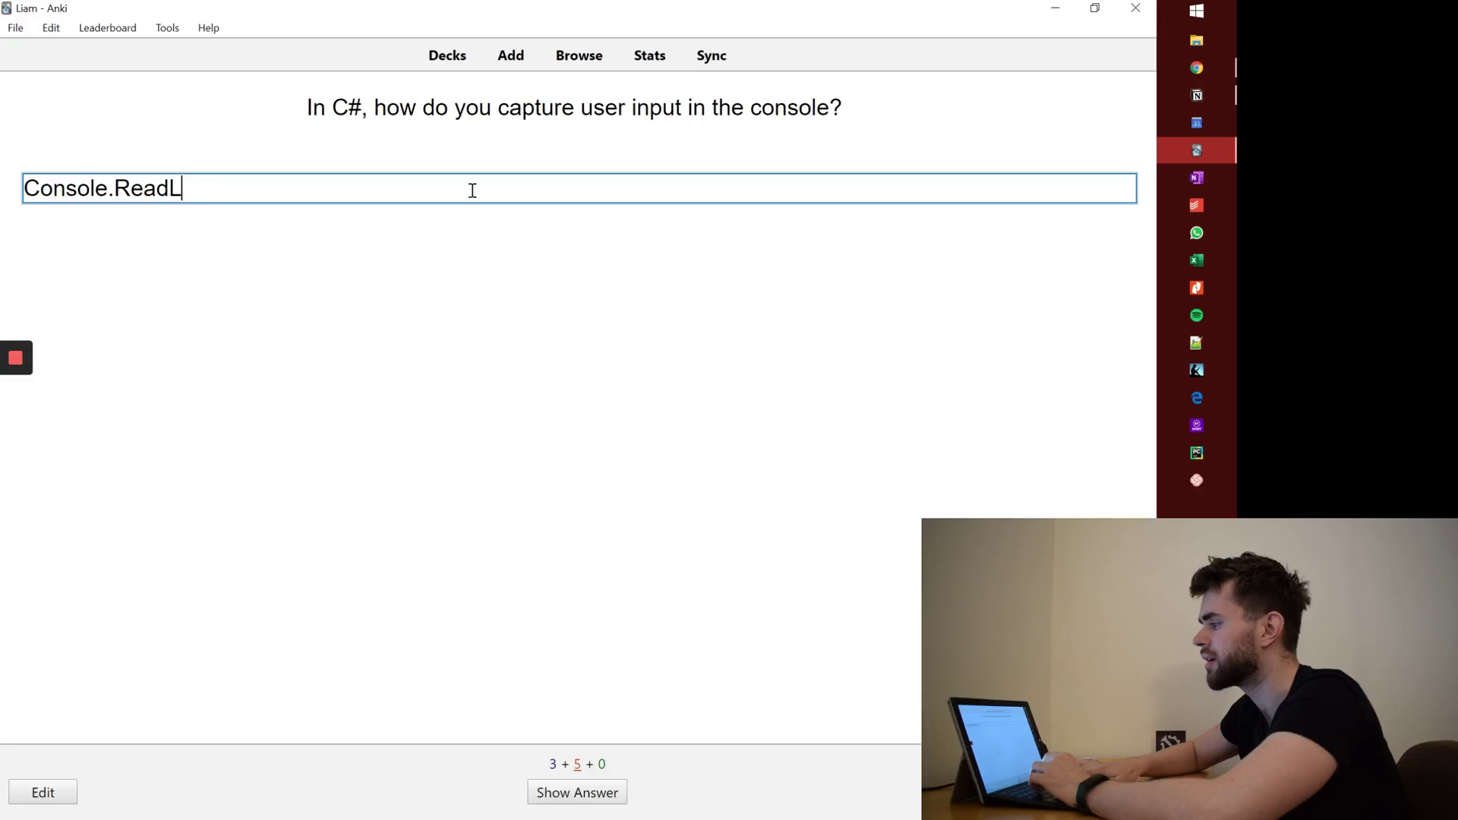
text(ine())
key(Return)
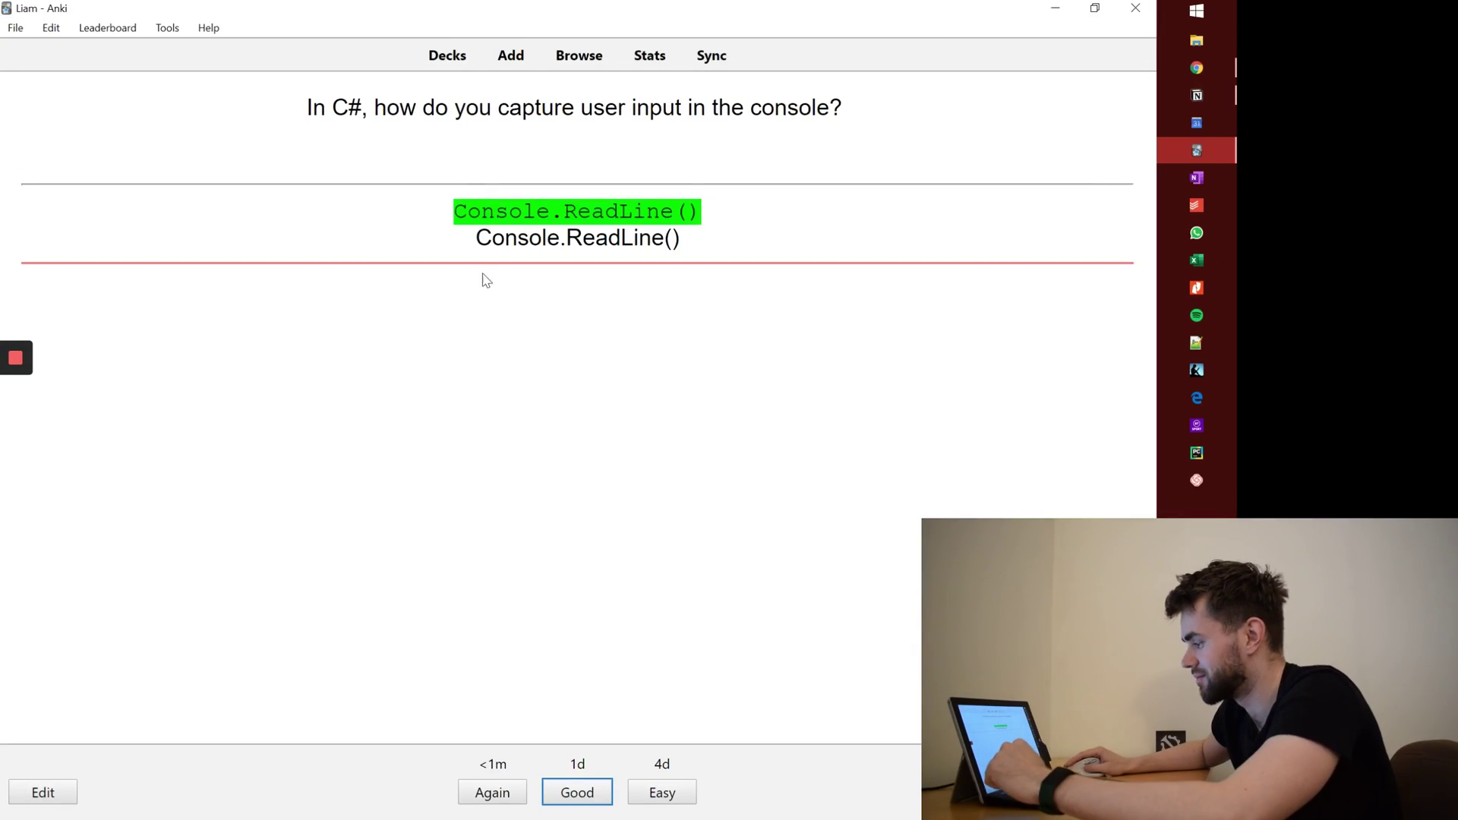
Rate the C# user-input card Good.
click(551, 794)
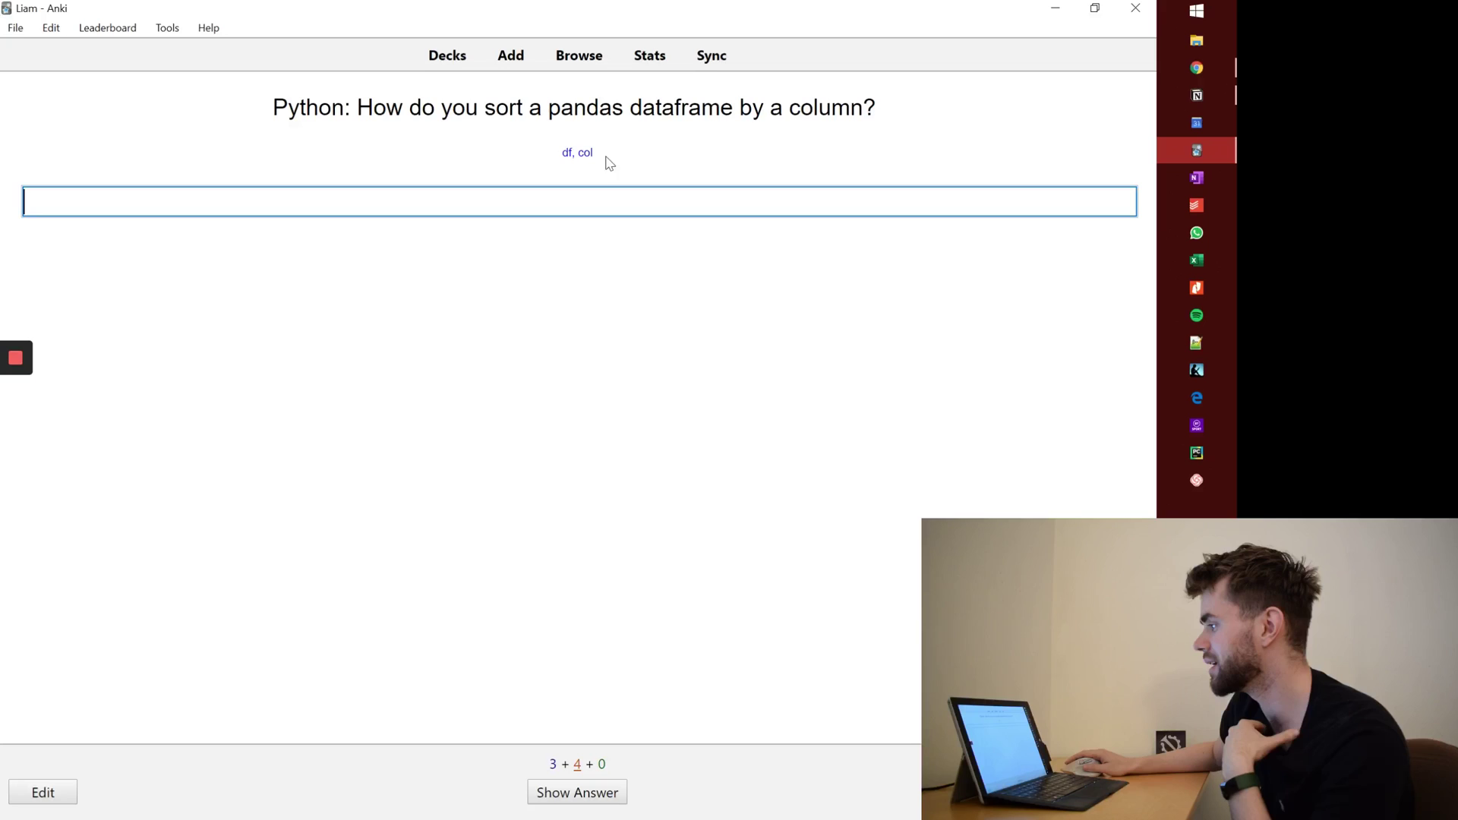
click(563, 157)
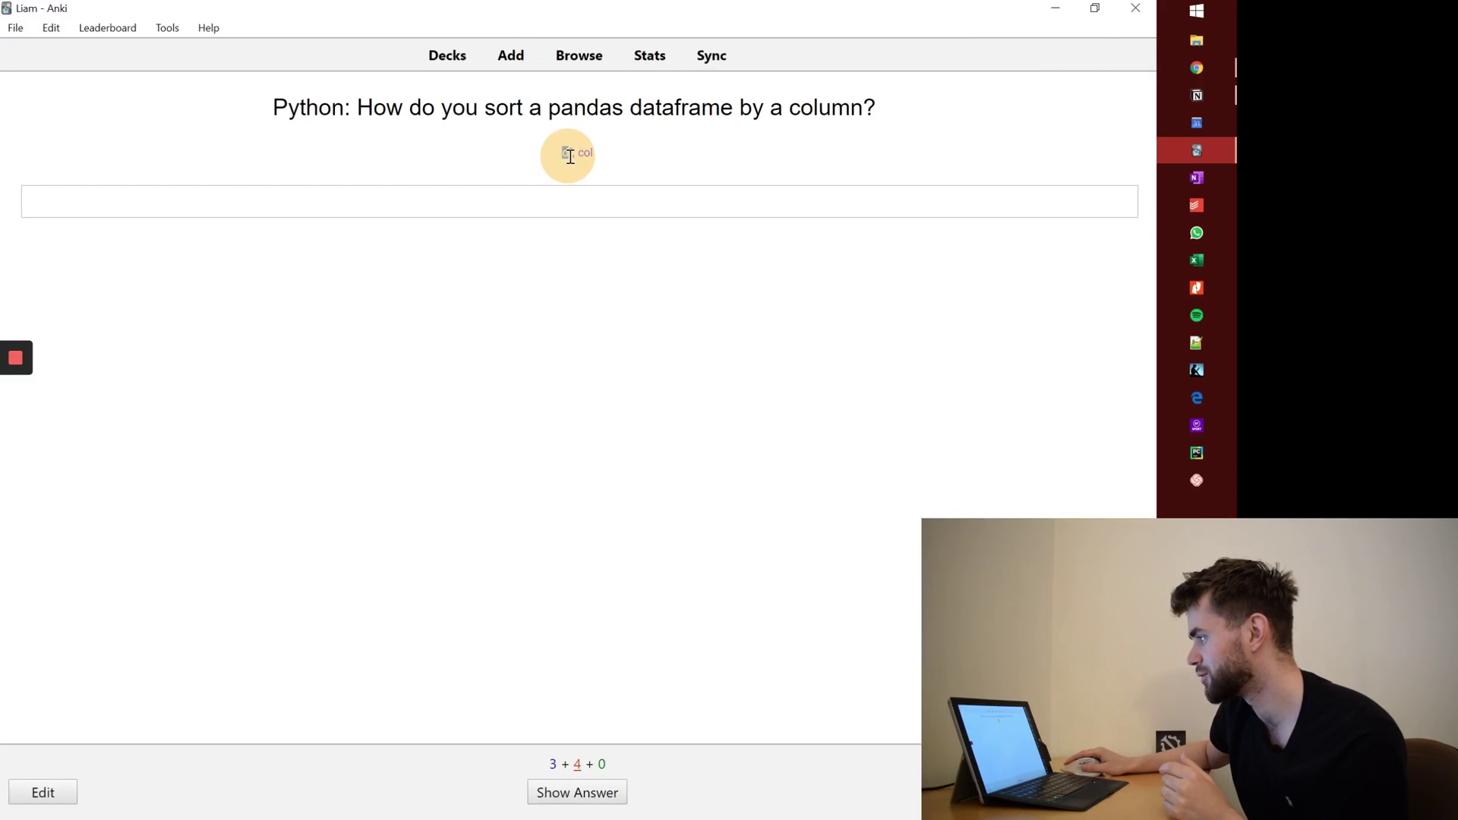
click(582, 152)
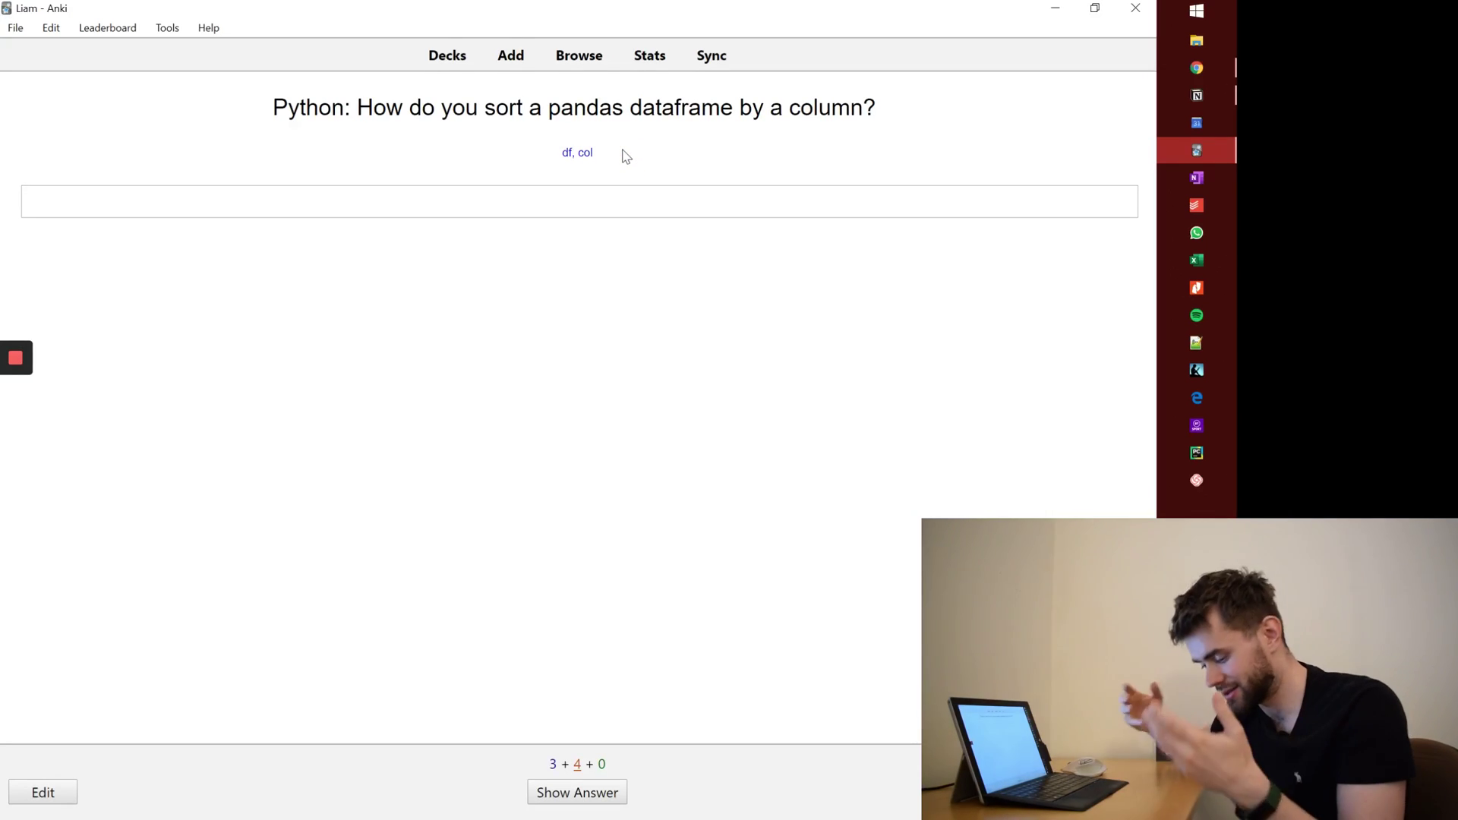
Answer the pandas sort card with df.sort_values(by=['col']), rate it Good, and close Anki to sync.
click(625, 202)
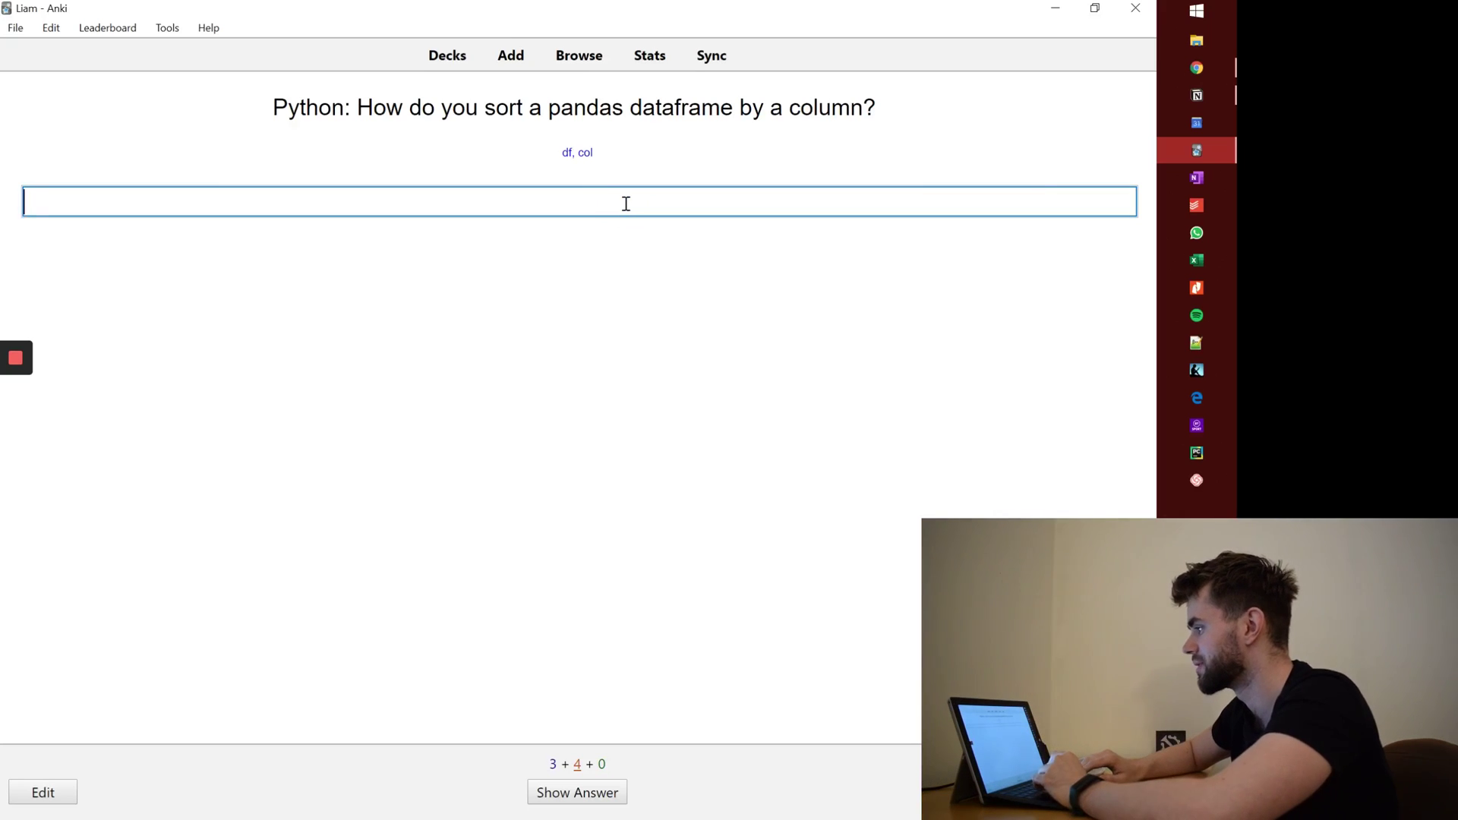
text(df)
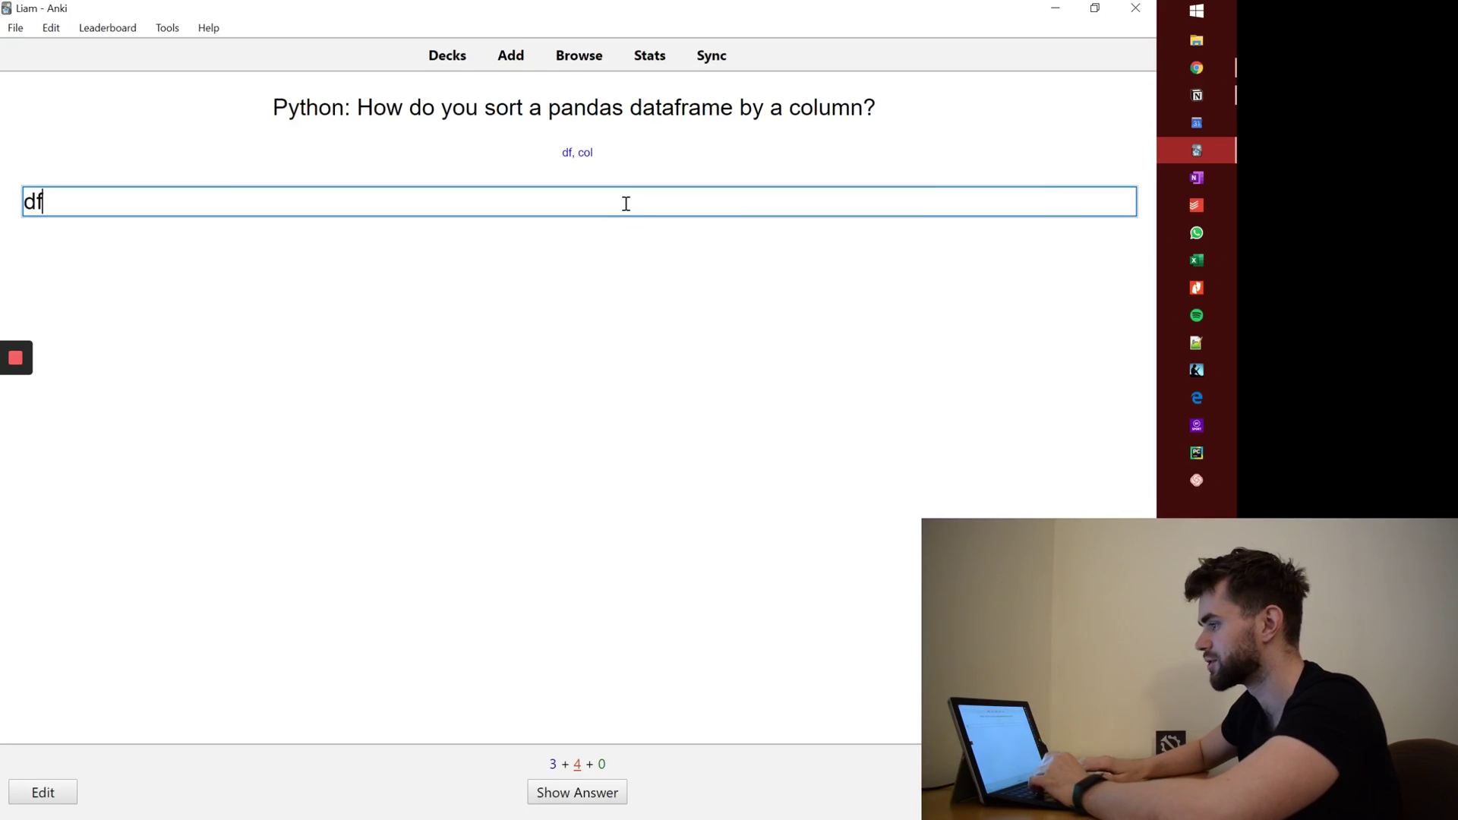
text(.sort_values()
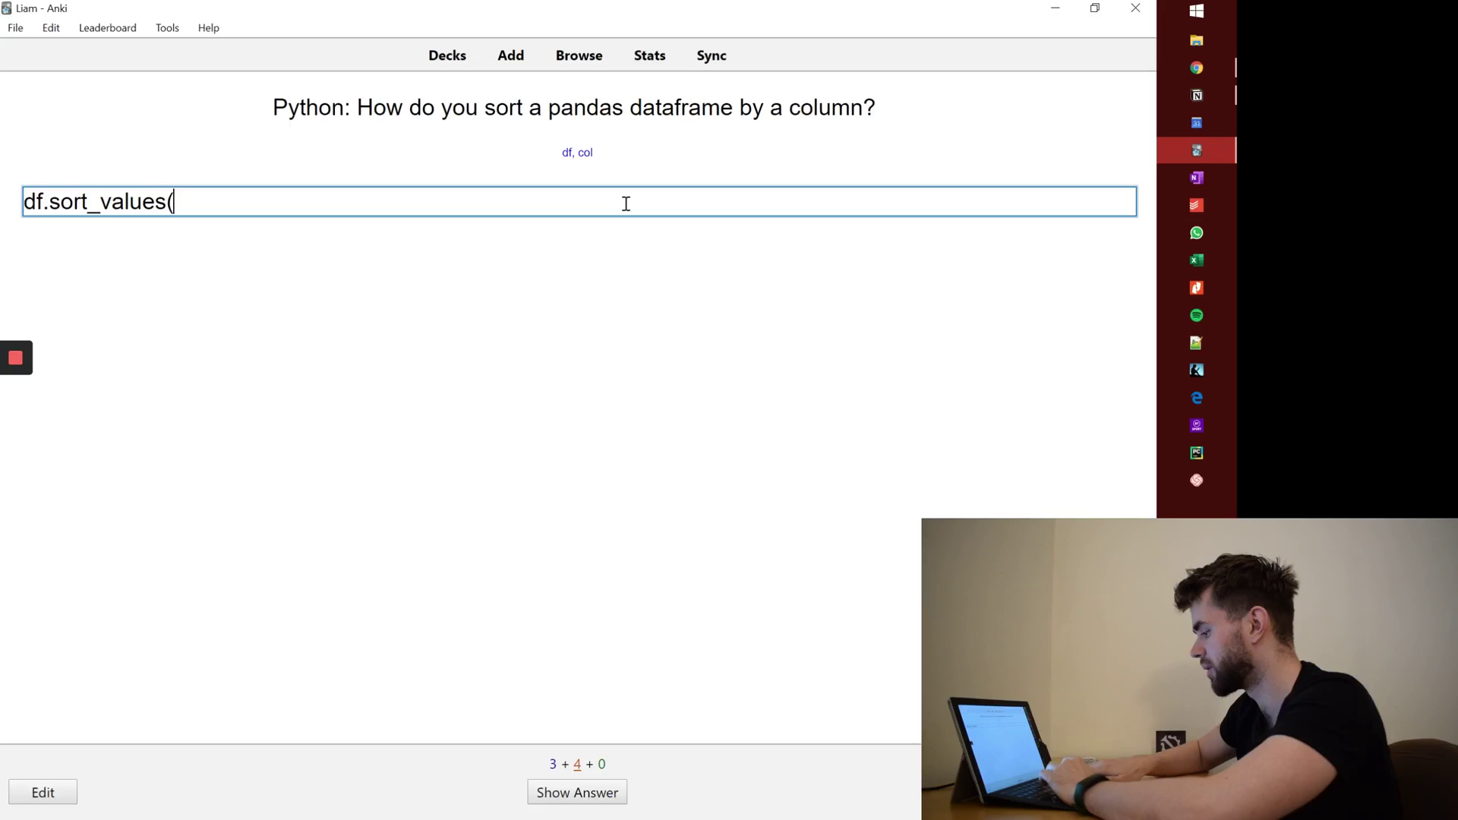
text(by=)
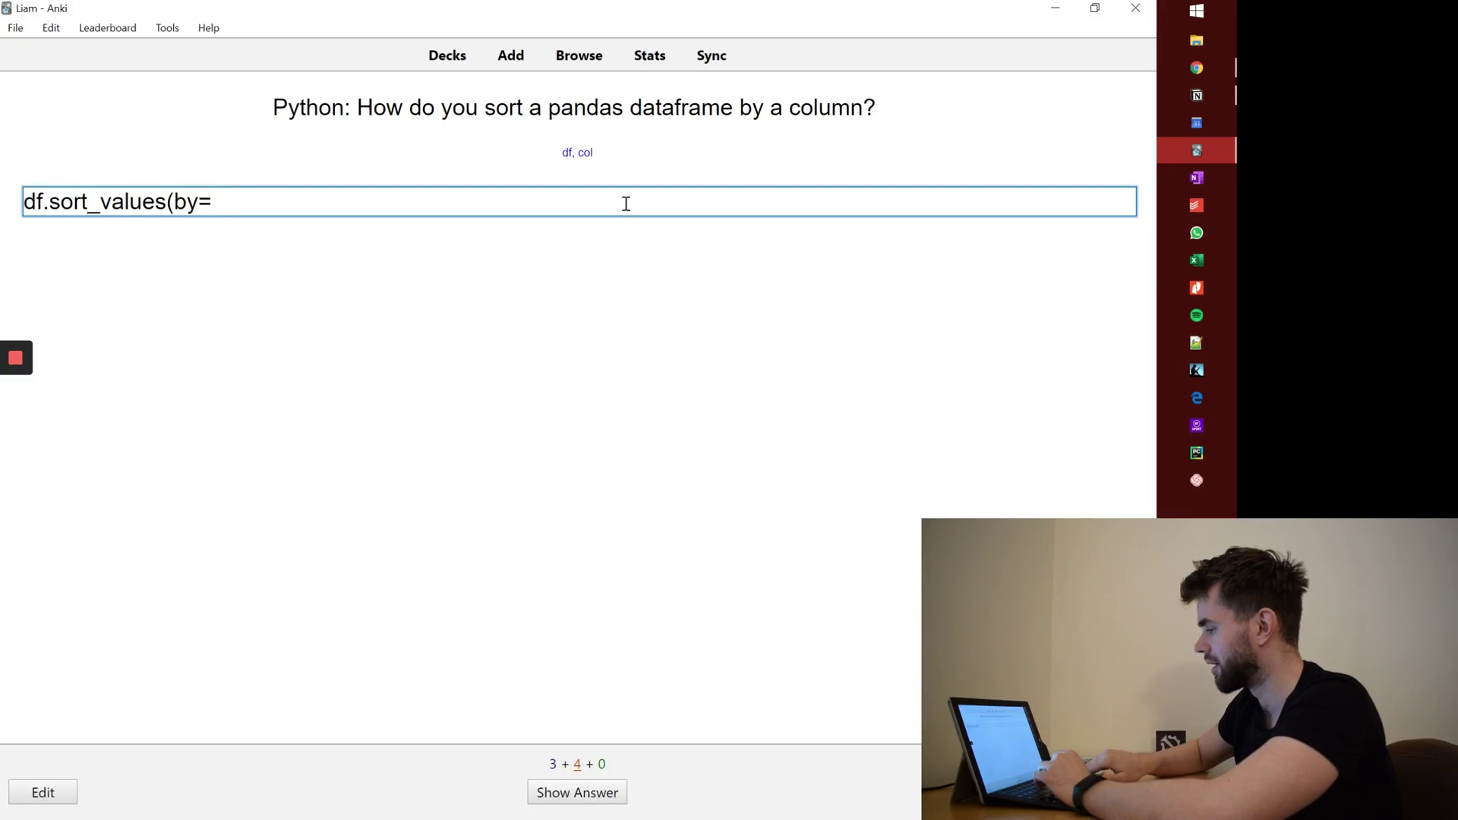
text('['col')
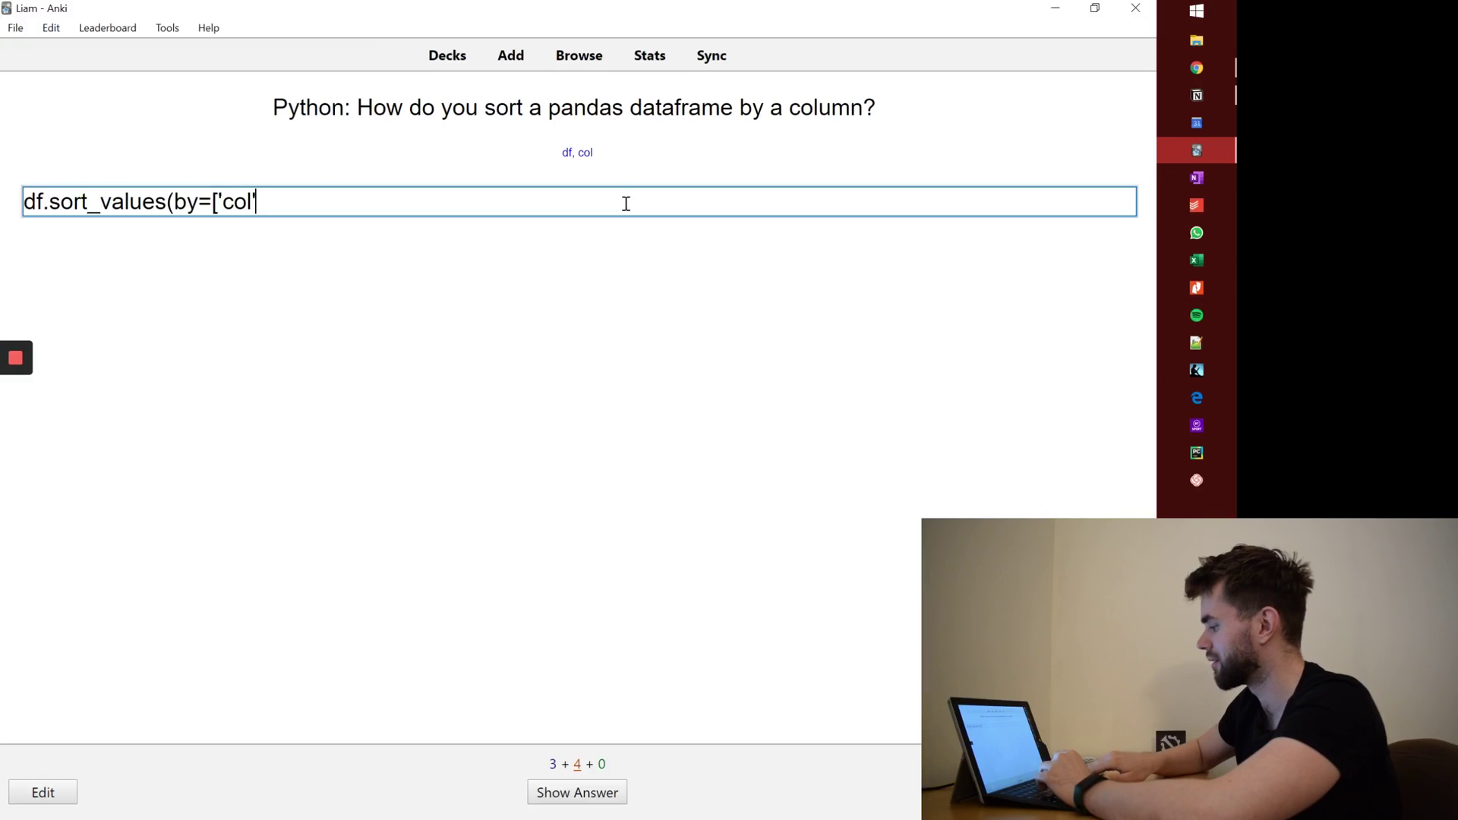
text(]))
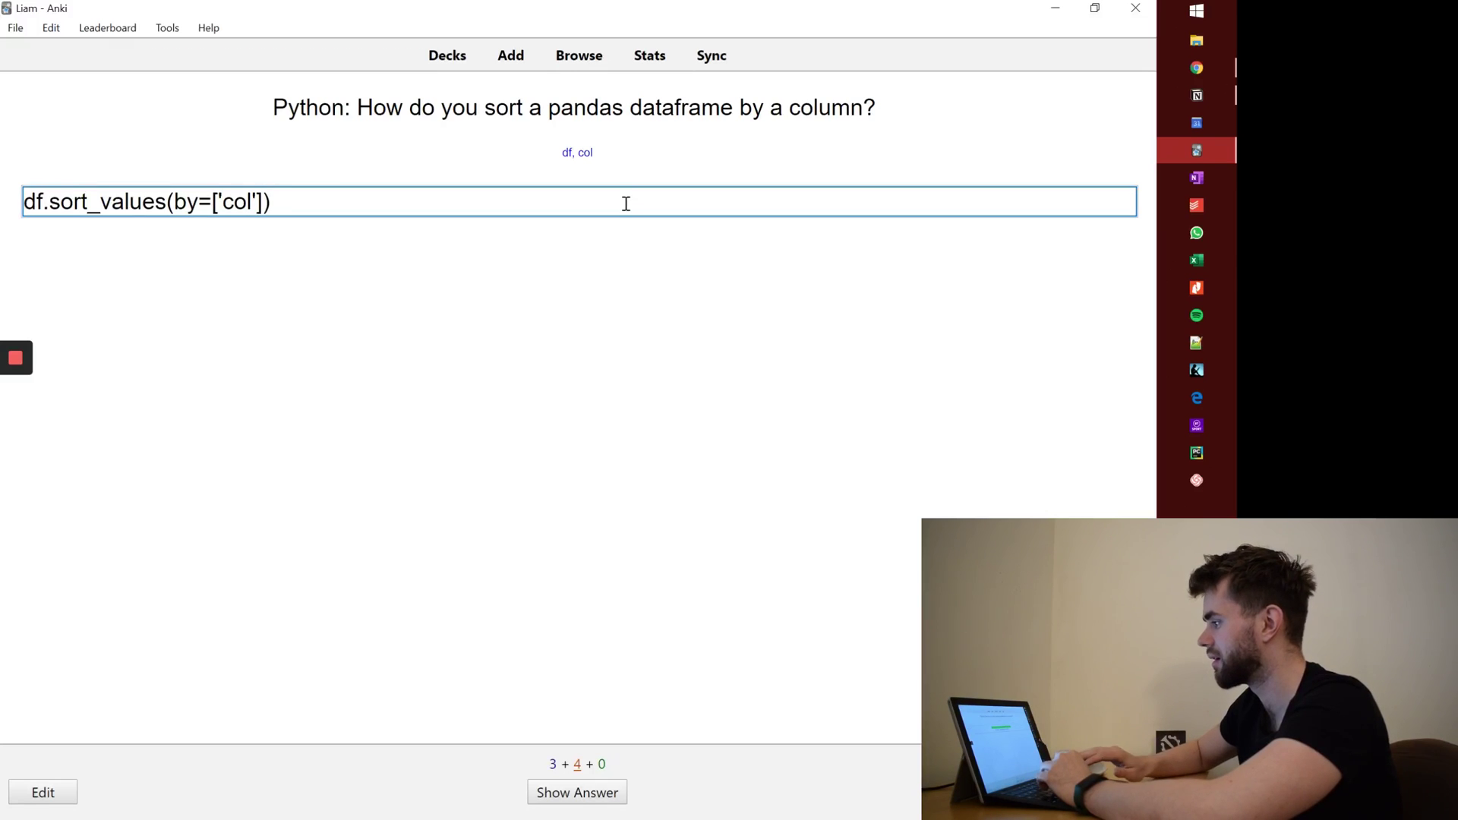
key(Return)
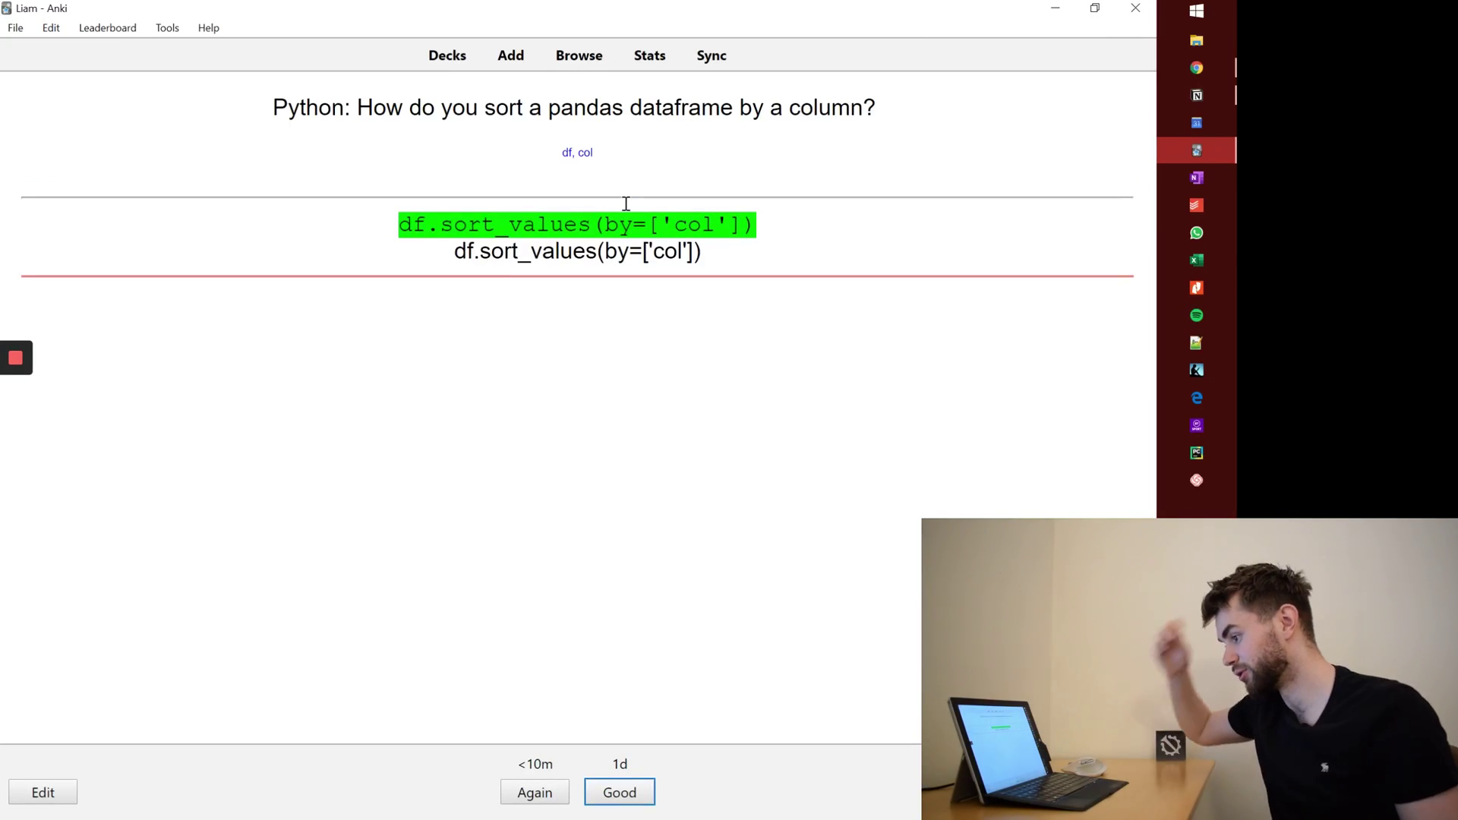
click(596, 790)
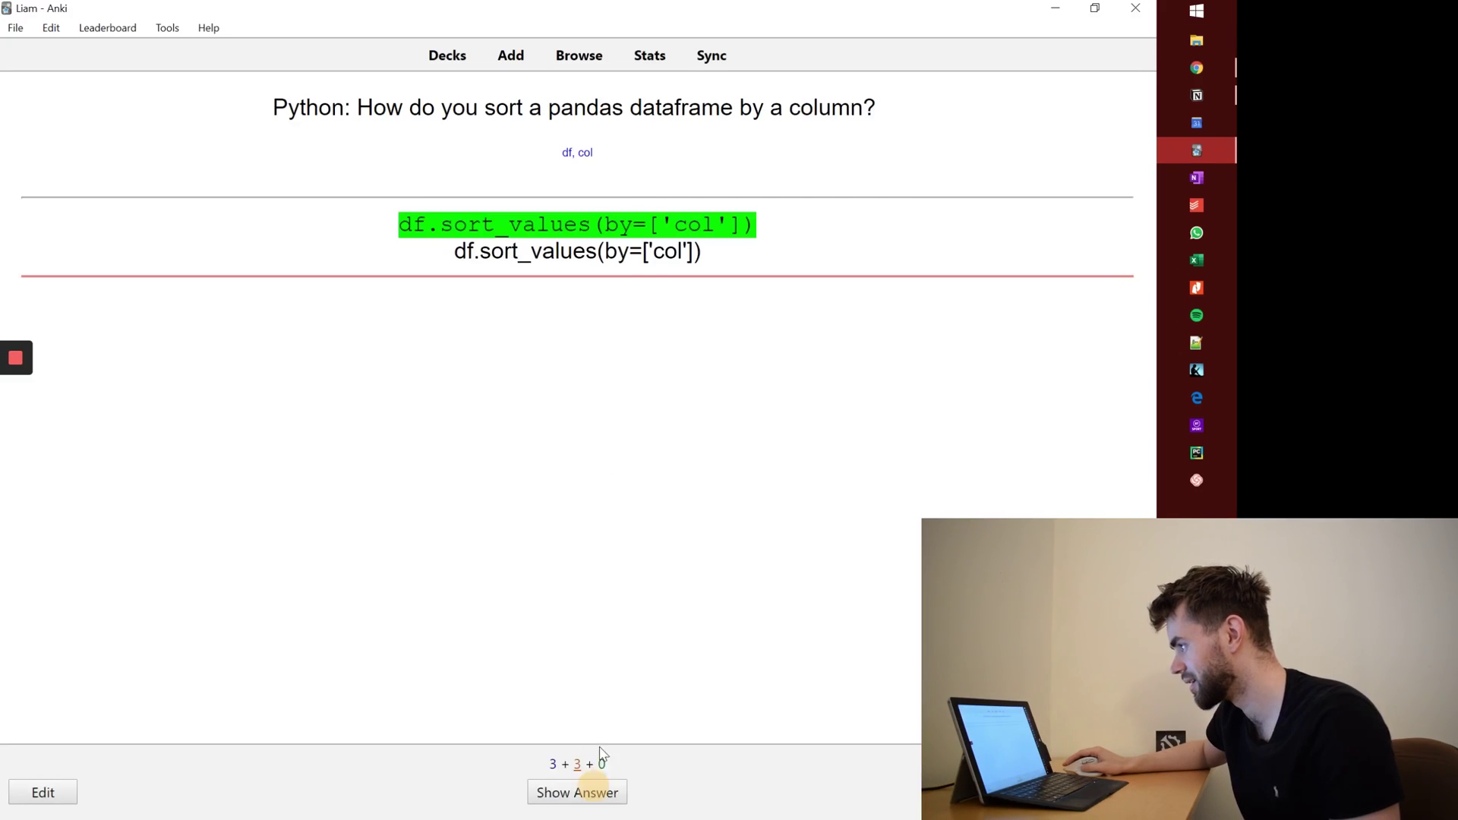
click(1135, 9)
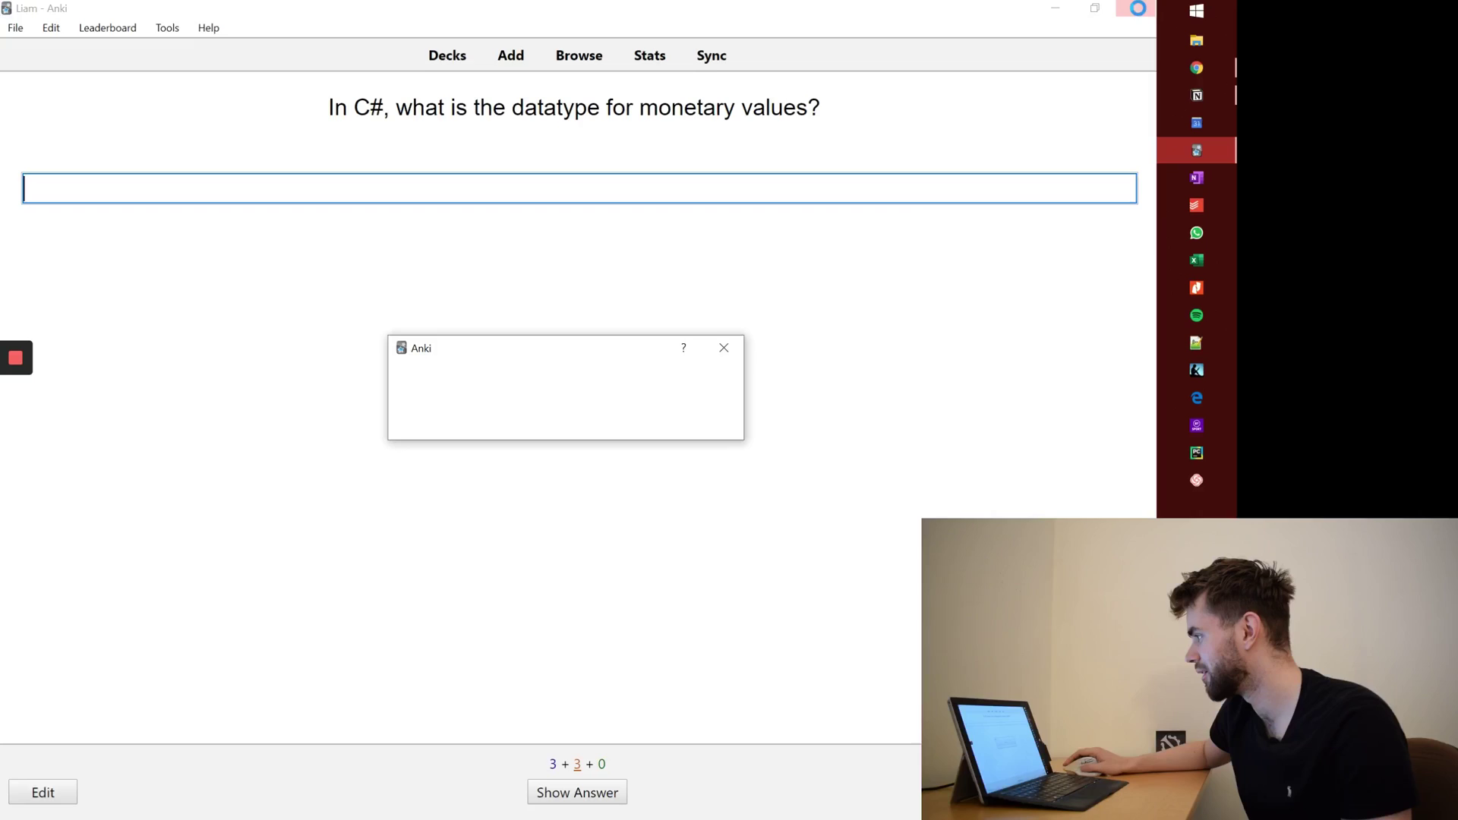